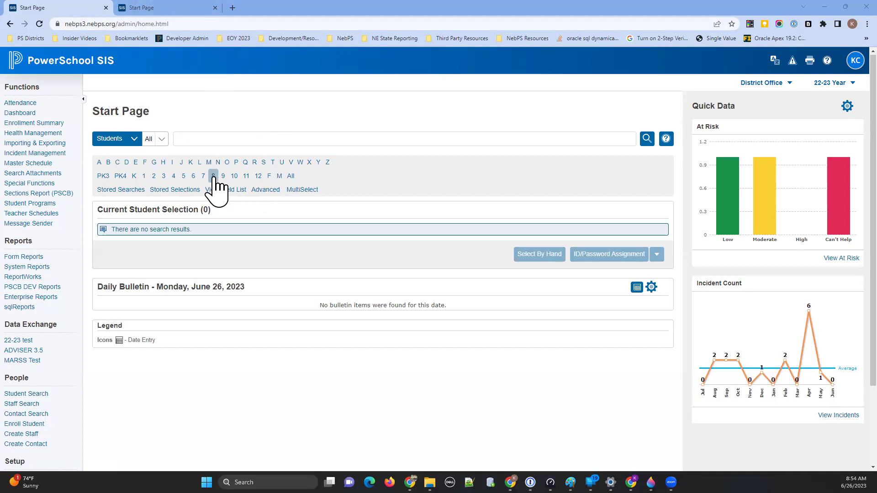
Open the first grade 8 student's Student Bicycle Information page
{"action": "left_click", "coordinate": [213, 176]}
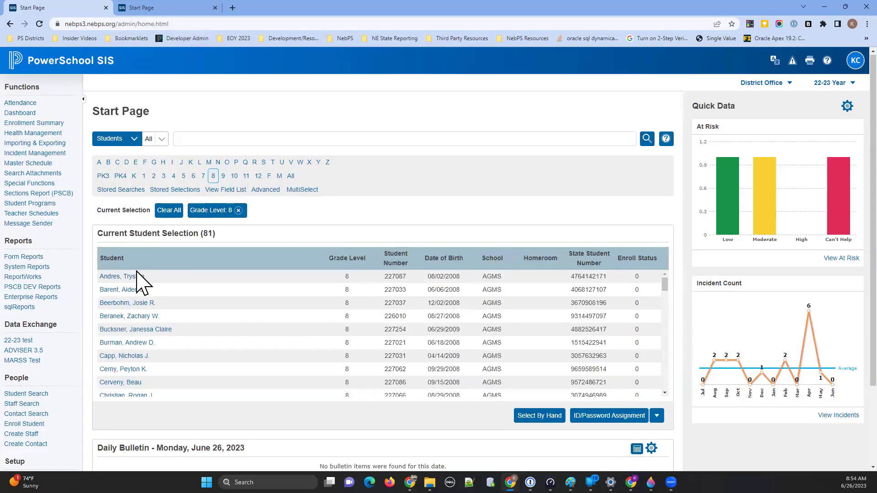
{"action": "left_click", "coordinate": [137, 277]}
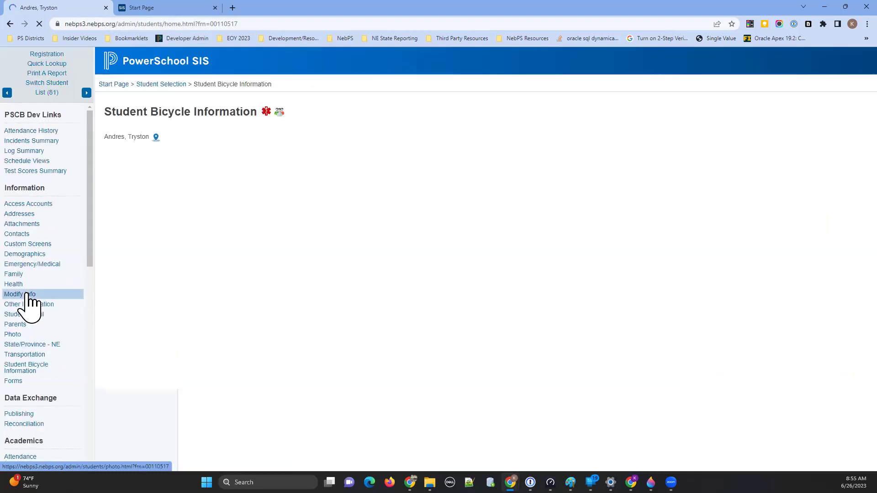
{"action": "left_click", "coordinate": [28, 369]}
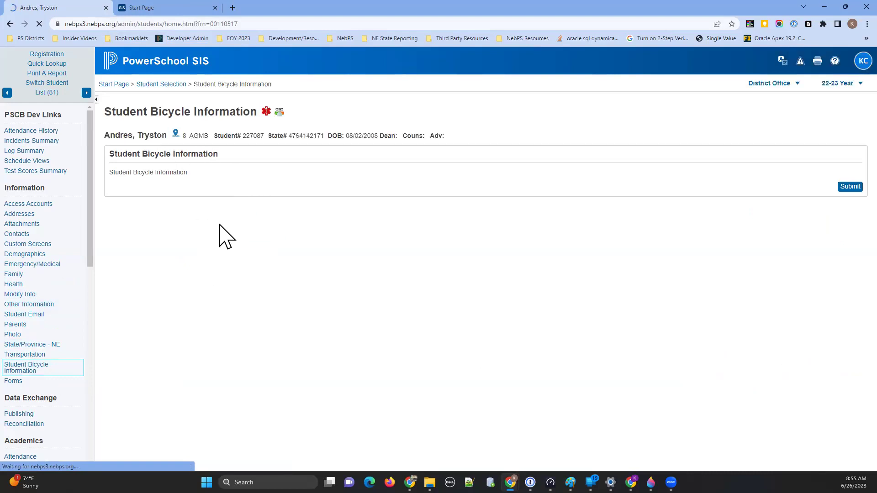
{"action": "left_click", "coordinate": [154, 8]}
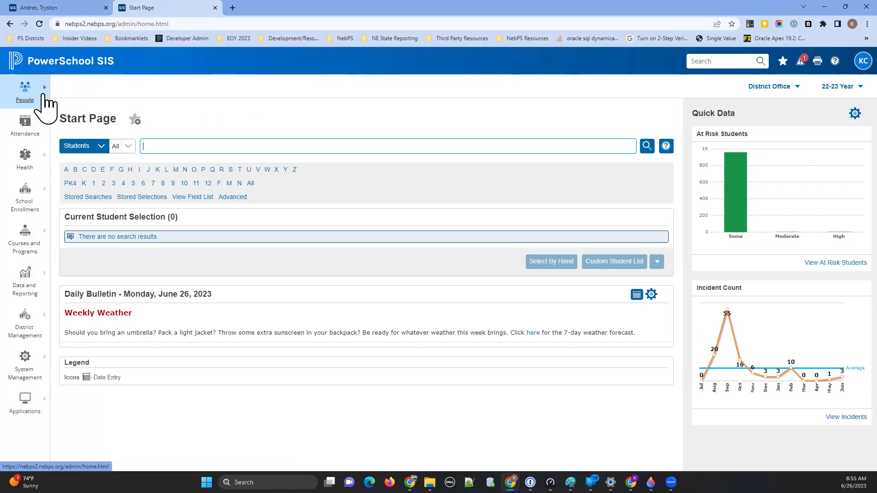
{"action": "left_click", "coordinate": [44, 123]}
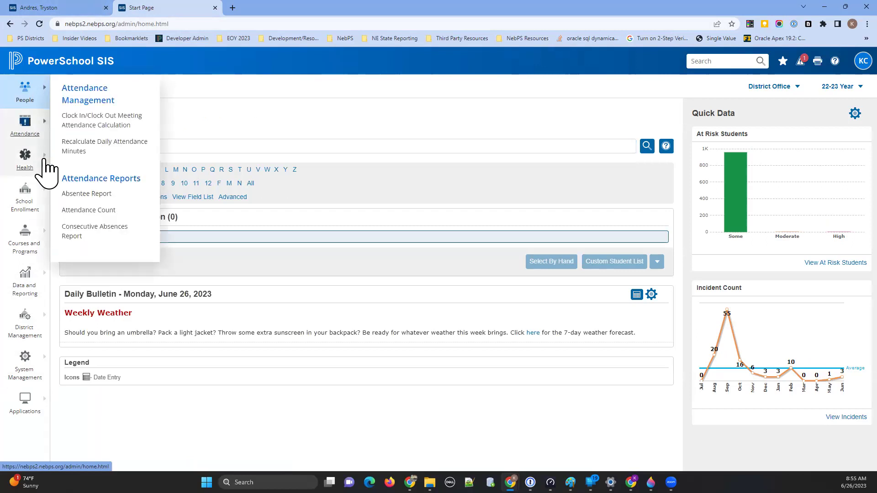
{"action": "mouse_move", "coordinate": [44, 246]}
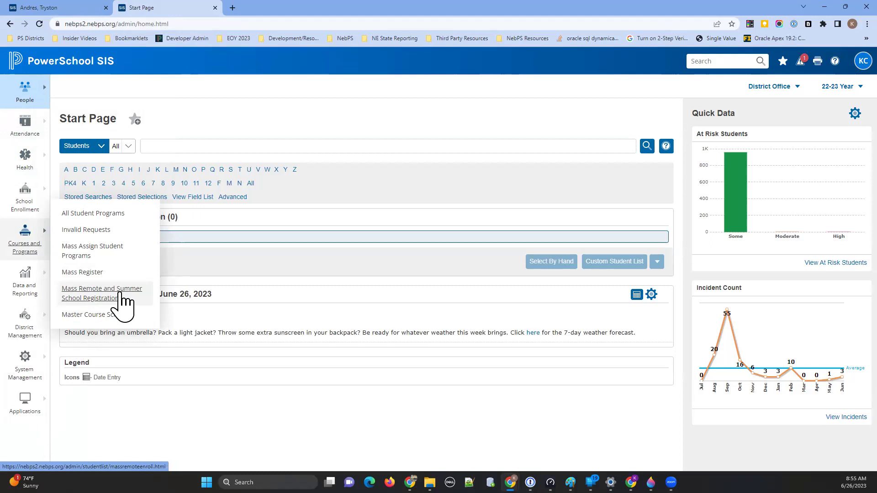
{"action": "left_click", "coordinate": [46, 8]}
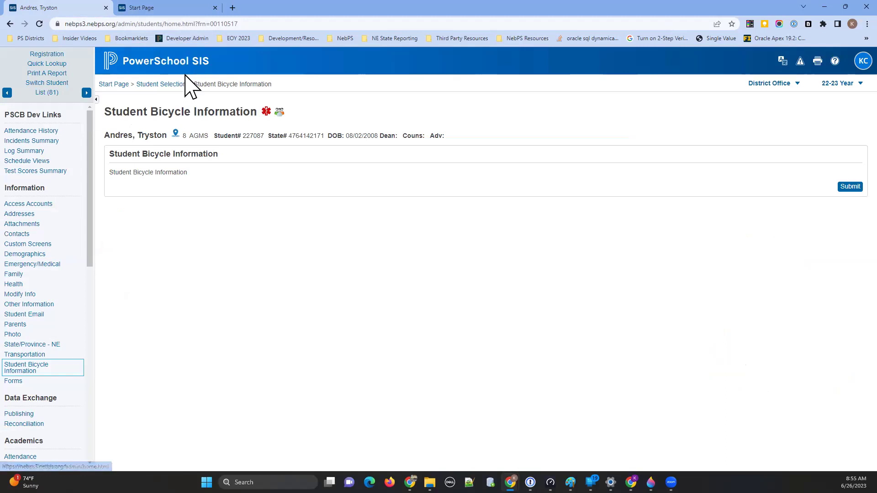
Copy the 'Student Bicycle Information' page title and switch back to the Start Page tab
{"action": "left_click_drag", "start_coordinate": [104, 111], "coordinate": [257, 121]}
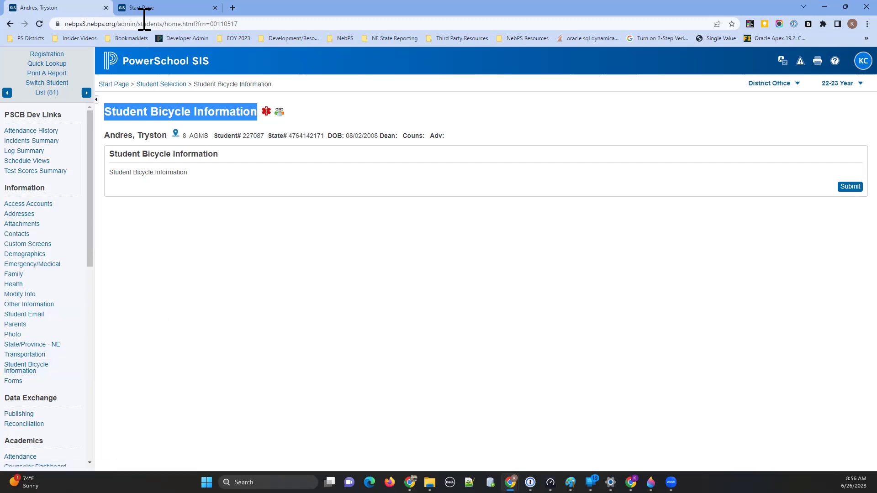
{"action": "left_click", "coordinate": [145, 10]}
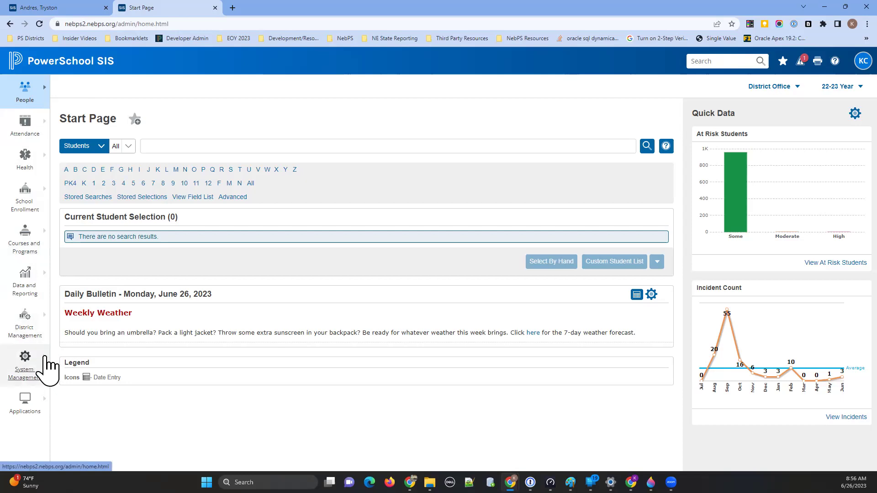
Go to System Management > Customizations > Custom Links in District context
{"action": "left_click", "coordinate": [45, 365]}
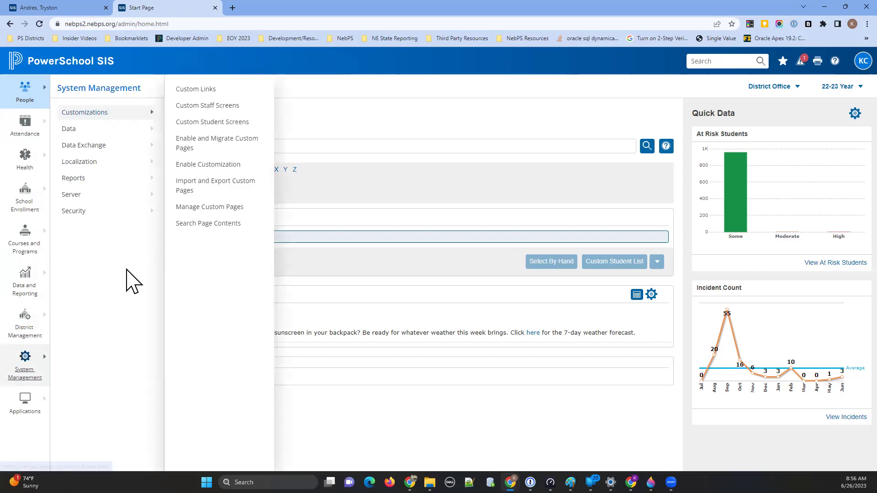
{"action": "left_click", "coordinate": [197, 90]}
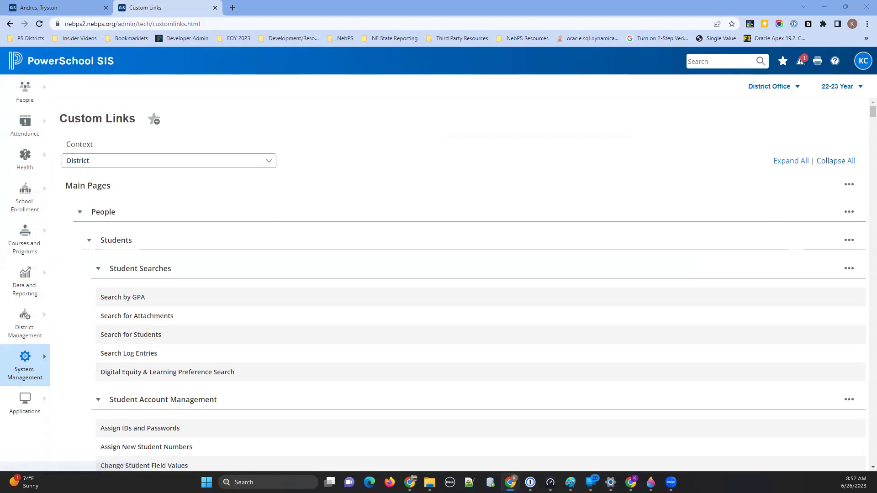
Collapse every custom link category and scroll down to the Student Pages section
{"action": "mouse_move", "coordinate": [844, 141]}
{"action": "left_mouse_down"}
{"action": "mouse_move", "coordinate": [823, 155]}
{"action": "mouse_move", "coordinate": [843, 156]}
{"action": "mouse_move", "coordinate": [842, 173]}
{"action": "left_mouse_up"}
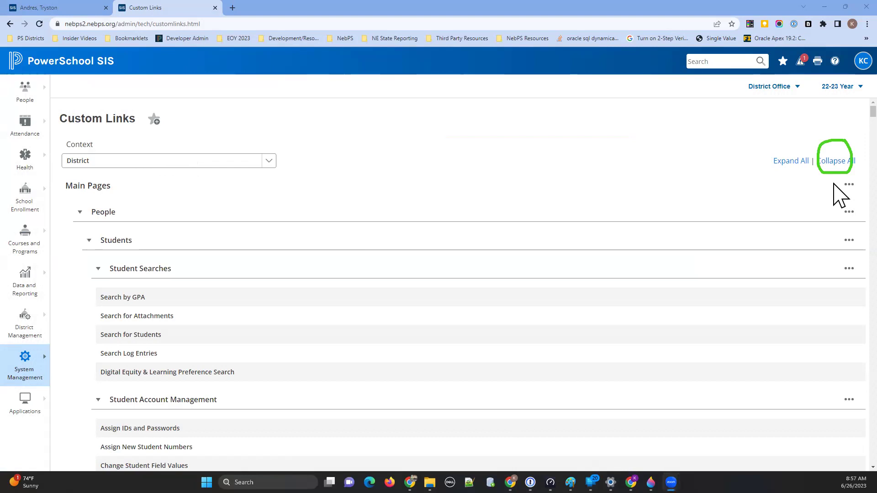
{"action": "left_click", "coordinate": [833, 165]}
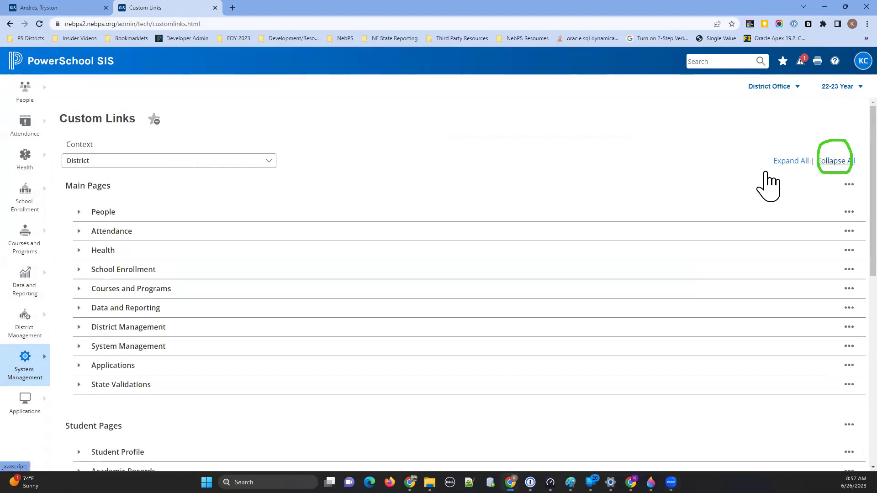
{"action": "scroll", "coordinate": [146, 310], "scroll_direction": "down", "scroll_amount": 6}
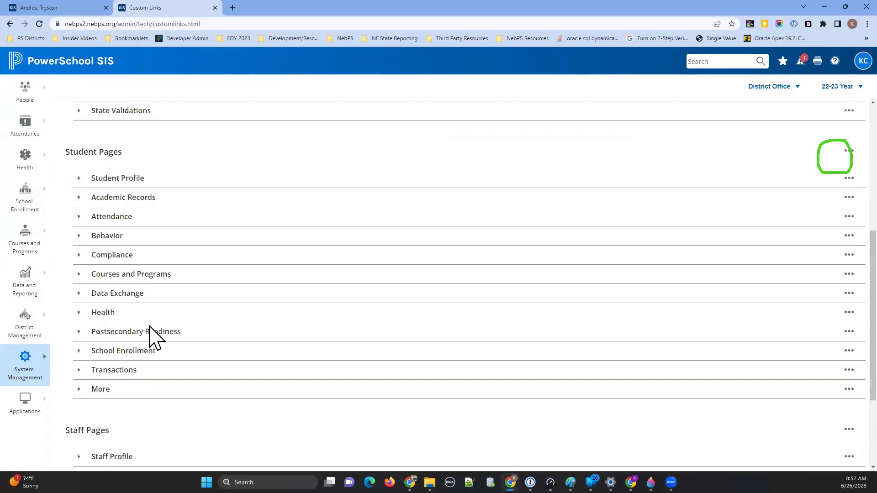
{"action": "scroll", "coordinate": [157, 349], "scroll_direction": "down", "scroll_amount": 3}
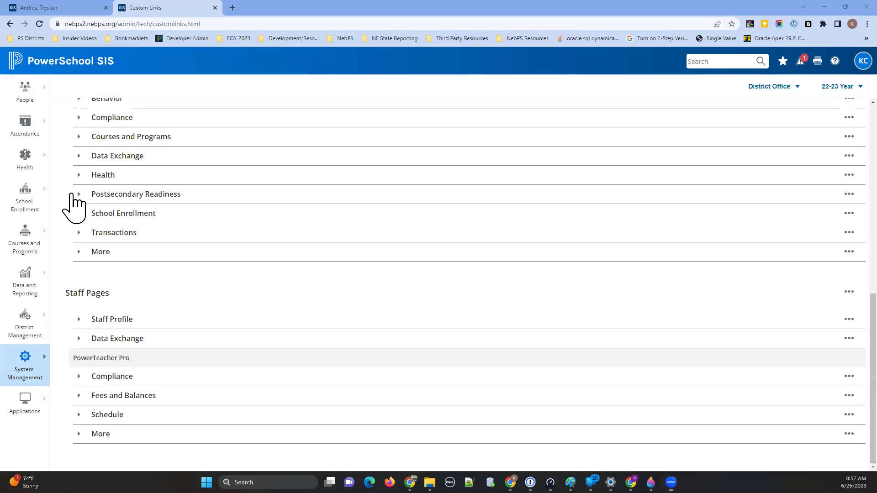
{"action": "scroll", "coordinate": [176, 317], "scroll_direction": "up", "scroll_amount": 5}
{"action": "scroll", "coordinate": [150, 316], "scroll_direction": "down", "scroll_amount": 2}
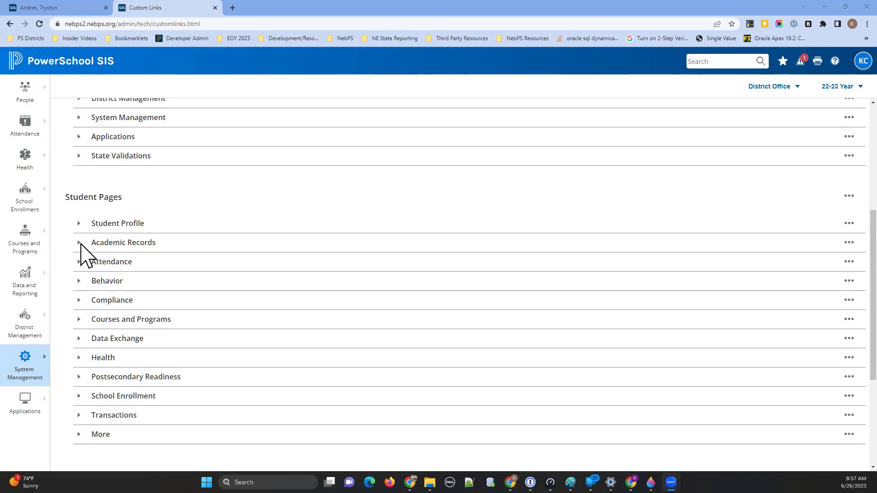
Expand More and its Student Custom Screens group, then show that group's actions menu
{"action": "left_click", "coordinate": [78, 434]}
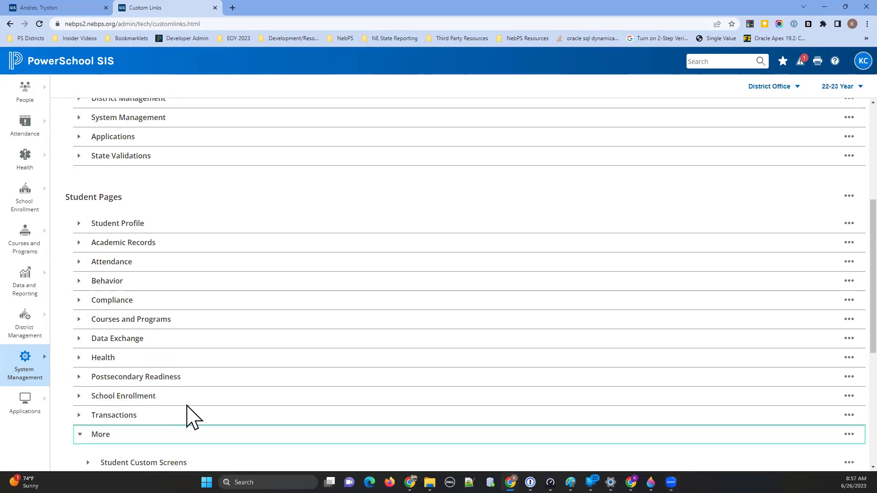
{"action": "scroll", "coordinate": [189, 421], "scroll_direction": "down", "scroll_amount": 3}
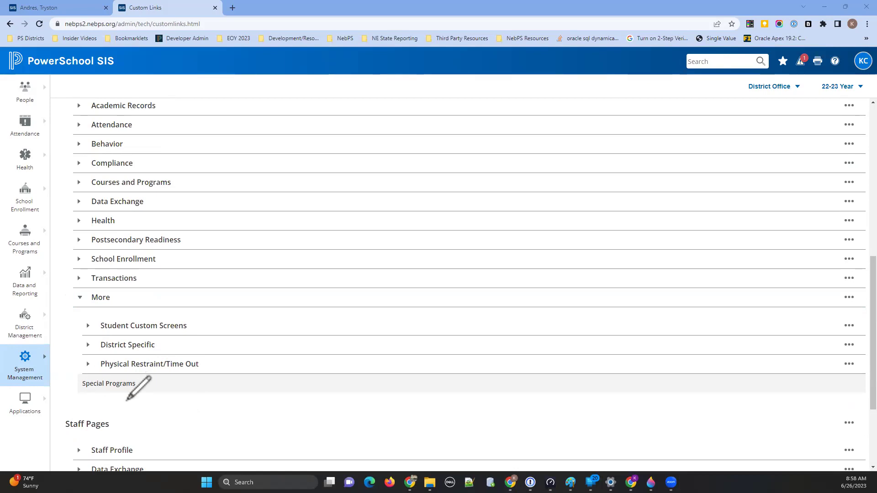
{"action": "mouse_move", "coordinate": [98, 319]}
{"action": "left_mouse_down"}
{"action": "mouse_move", "coordinate": [77, 322]}
{"action": "mouse_move", "coordinate": [106, 319]}
{"action": "left_mouse_up"}
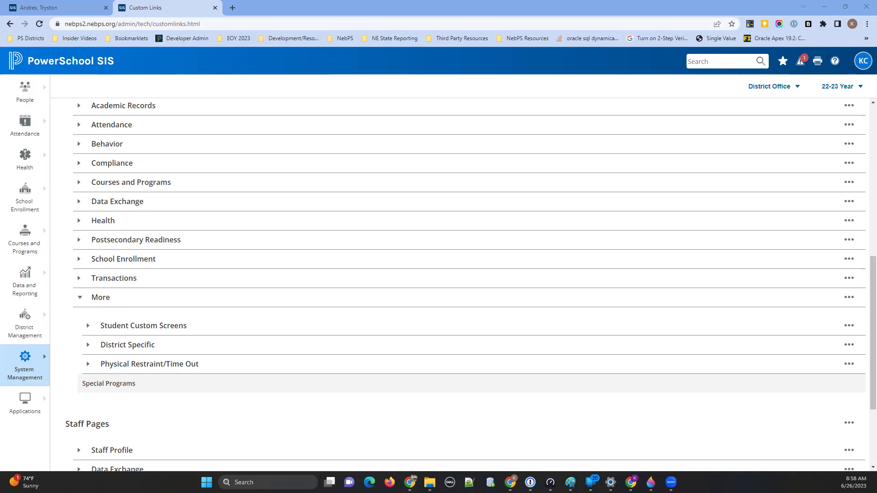
{"action": "left_click", "coordinate": [89, 326]}
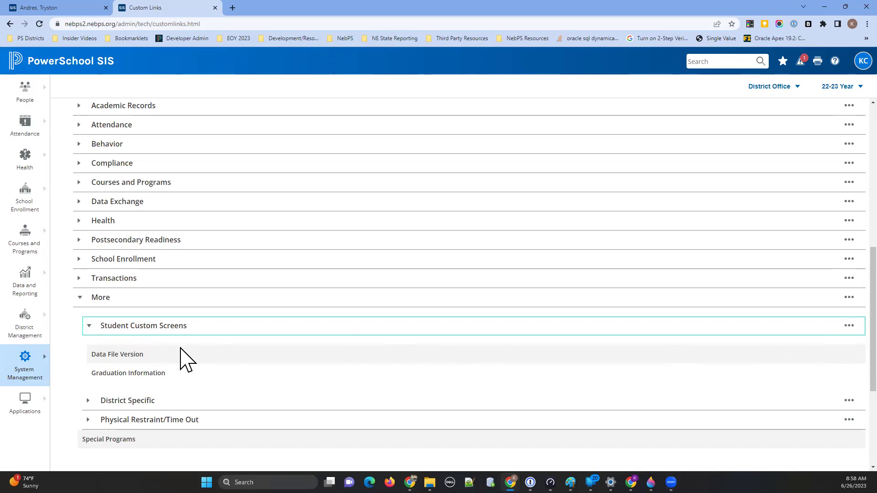
{"action": "left_click", "coordinate": [848, 326]}
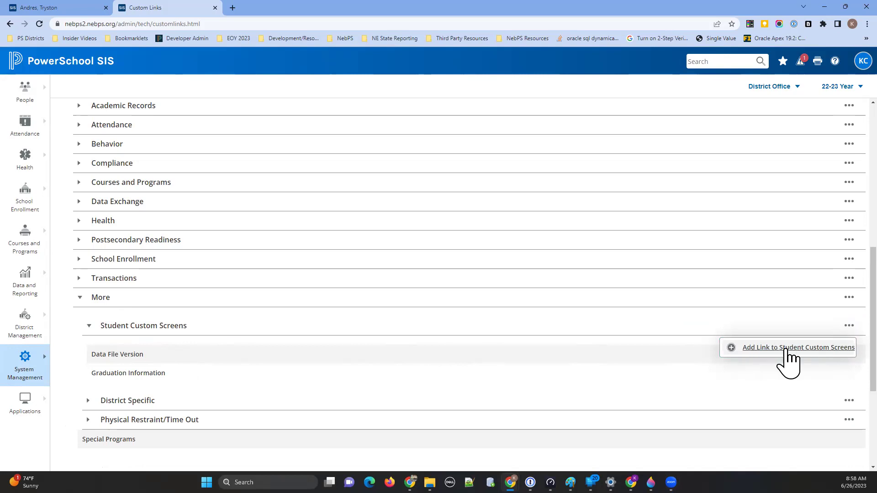
Add a Student Custom Screens link titled 'Student Bicycle Information' with URL /admin/students/studentbicycles.html
{"action": "left_click", "coordinate": [814, 348]}
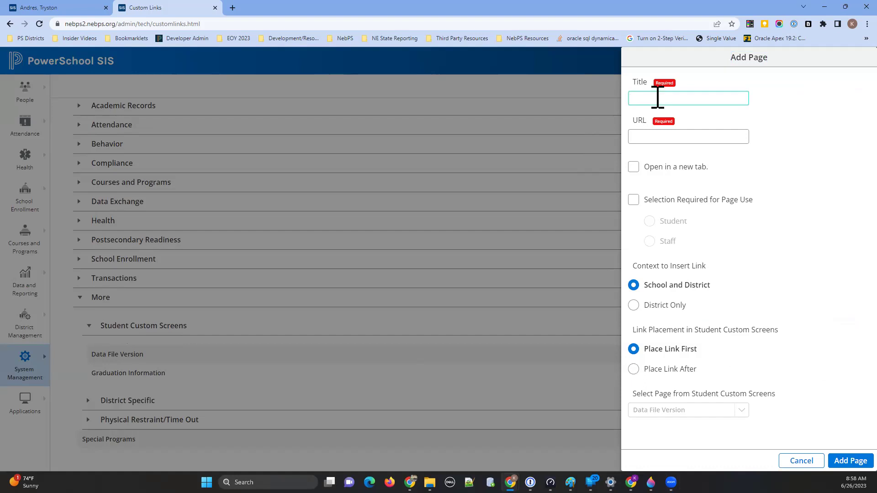
{"action": "type", "text": "Student Bicycle Information"}
{"action": "type", "text": "/admin/students/studentbicycles.html"}
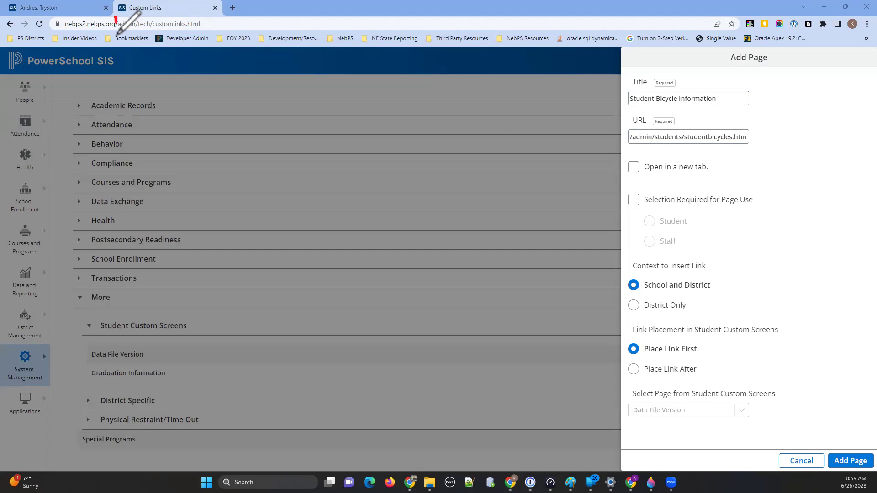
Save the link to open in a new tab, require a selection, and follow Data File Version
{"action": "mouse_move", "coordinate": [116, 17]}
{"action": "left_mouse_down"}
{"action": "mouse_move", "coordinate": [136, 38]}
{"action": "mouse_move", "coordinate": [201, 36]}
{"action": "mouse_move", "coordinate": [120, 35]}
{"action": "mouse_move", "coordinate": [114, 9]}
{"action": "mouse_move", "coordinate": [166, 33]}
{"action": "left_mouse_up"}
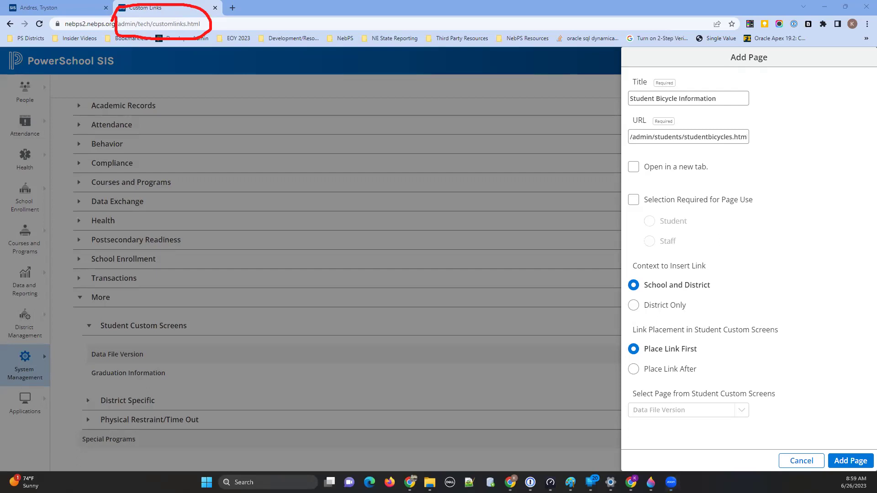
{"action": "key", "text": "e"}
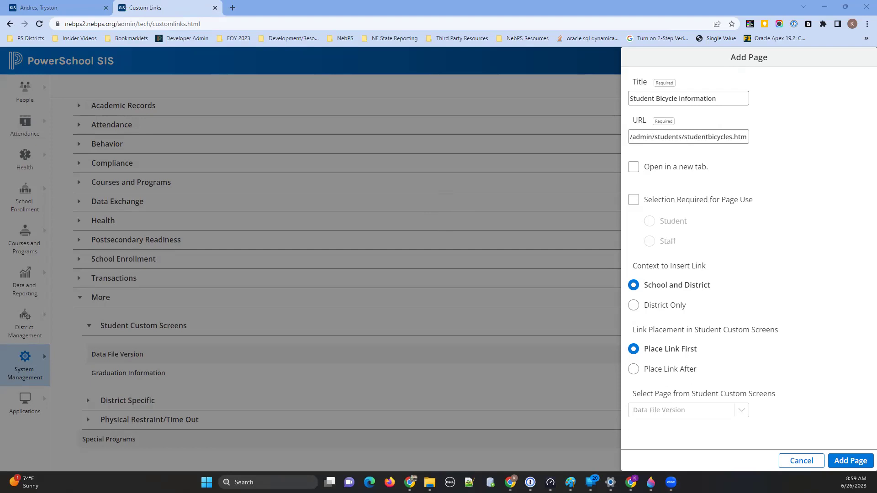
{"action": "left_click", "coordinate": [632, 168]}
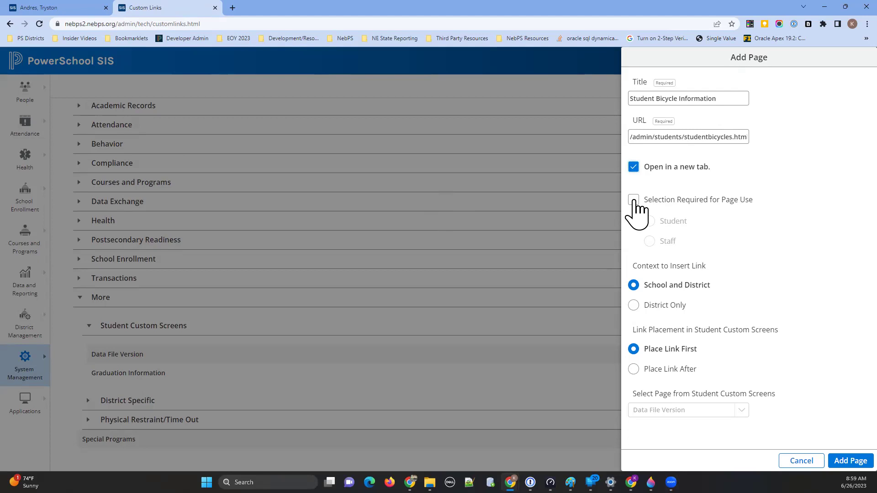
{"action": "left_click", "coordinate": [633, 201]}
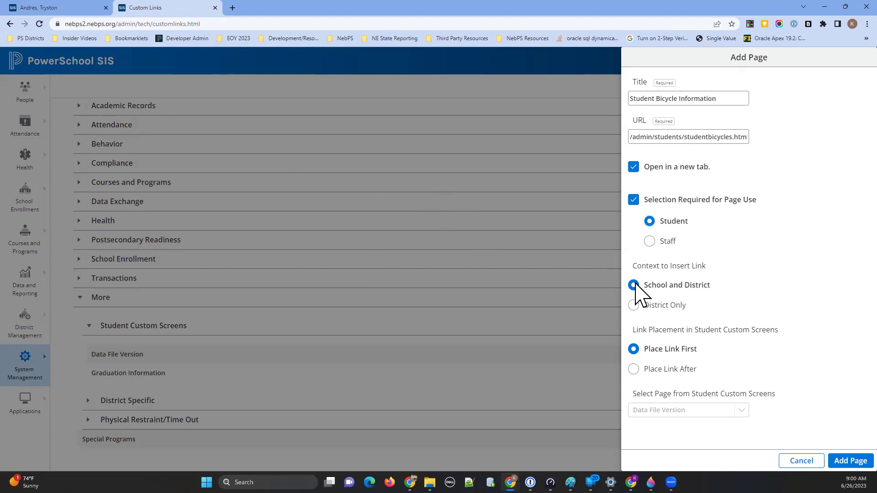
{"action": "left_click", "coordinate": [692, 371]}
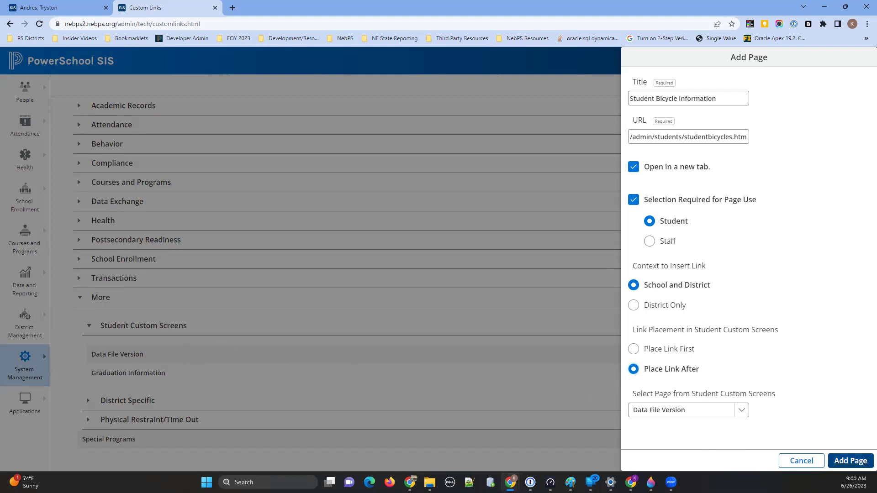
{"action": "left_click", "coordinate": [851, 461]}
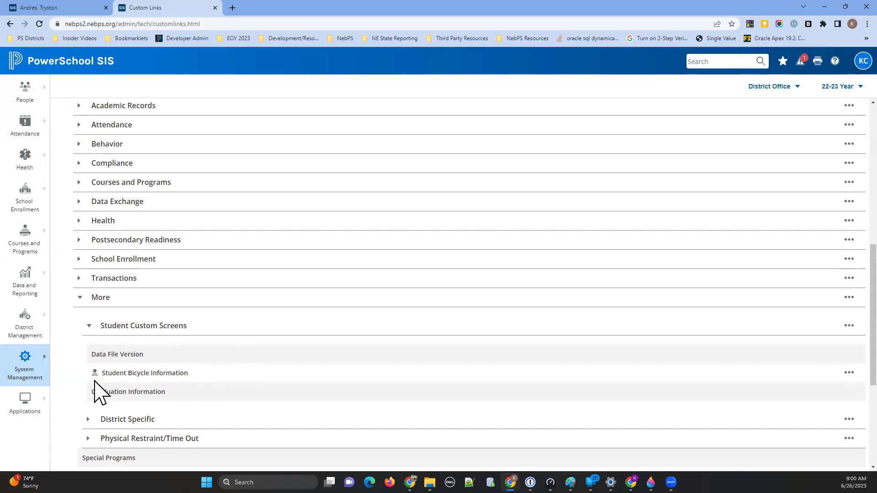
Go back to the Start Page via the PowerSchool SIS logo
{"action": "left_click", "coordinate": [97, 73]}
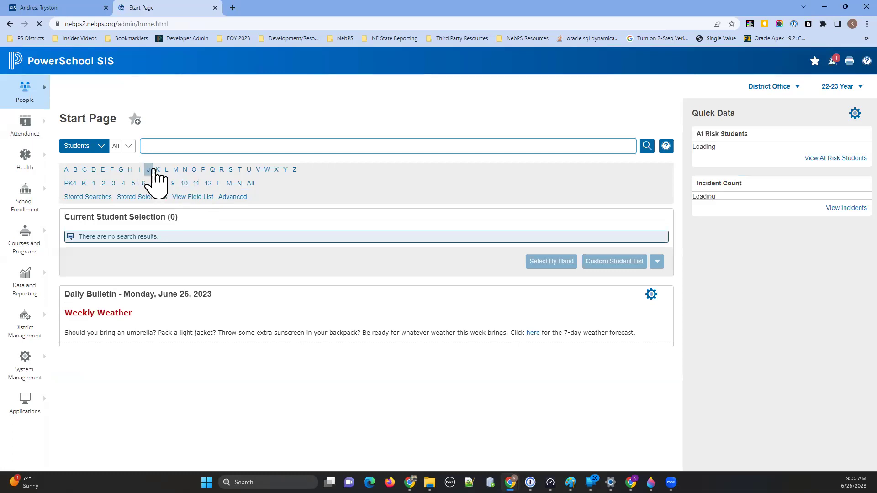
Open the first student with a J surname and display the record's More pages
{"action": "left_click", "coordinate": [149, 170]}
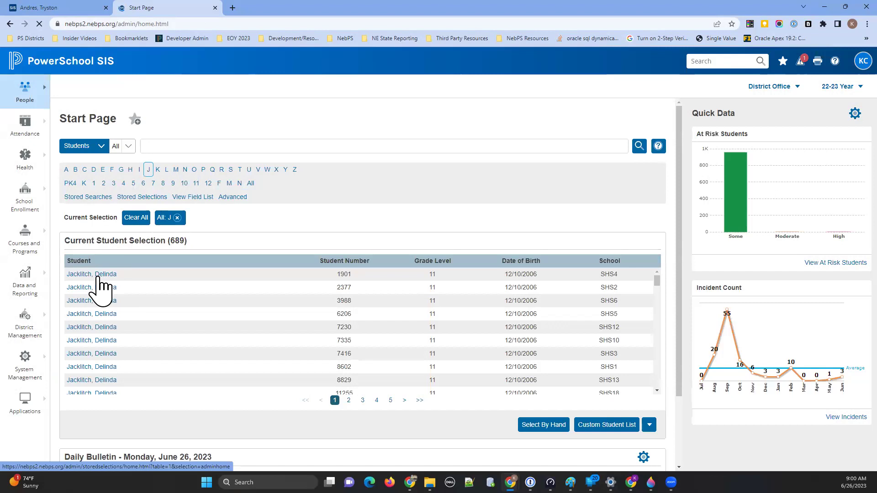
{"action": "left_click", "coordinate": [97, 277]}
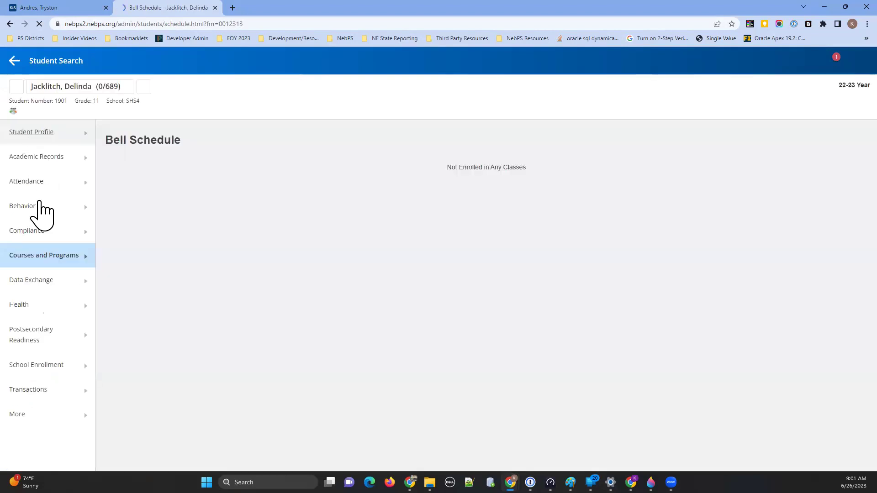
{"action": "left_click", "coordinate": [17, 416]}
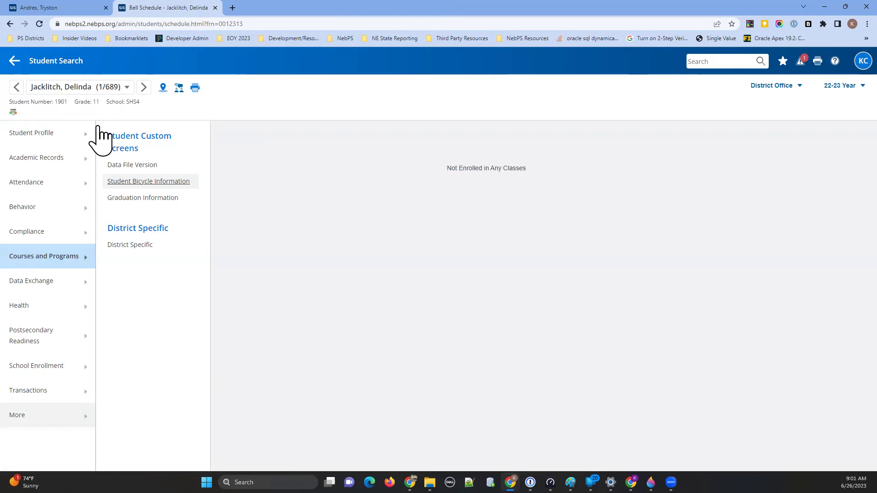
Leave the student record and reopen System Management > Customizations > Custom Links
{"action": "left_click", "coordinate": [14, 63]}
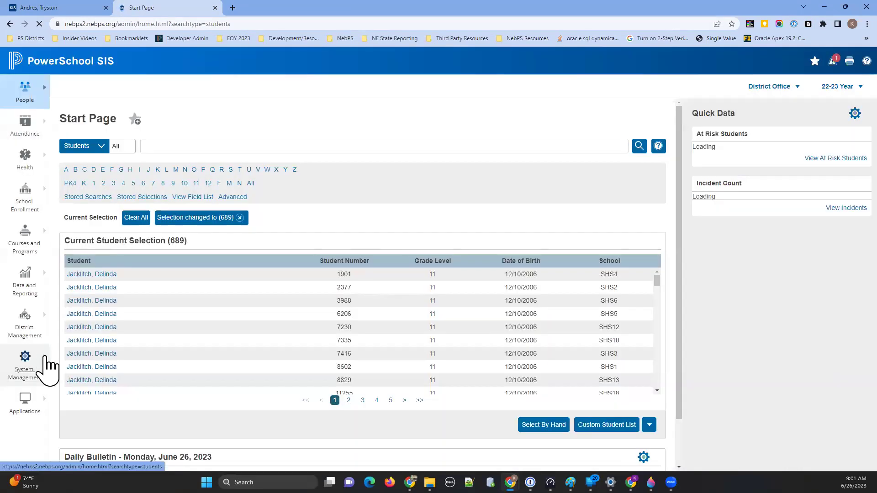
{"action": "left_click", "coordinate": [54, 365]}
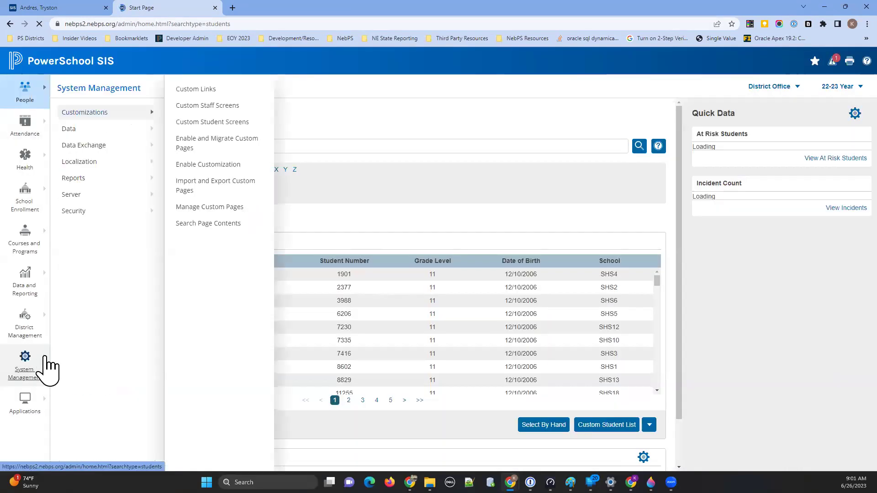
{"action": "left_click", "coordinate": [193, 90]}
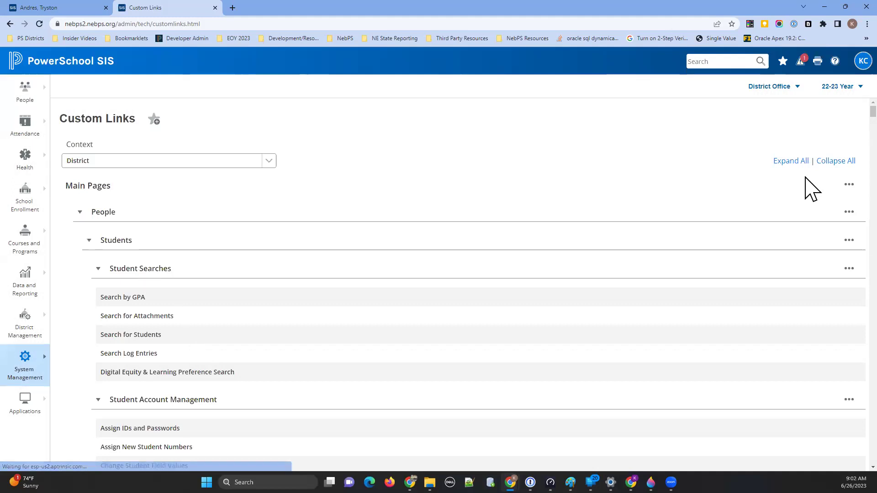
Collapse the link tree, then expand Student Pages > More > Student Custom Screens
{"action": "left_click", "coordinate": [836, 162]}
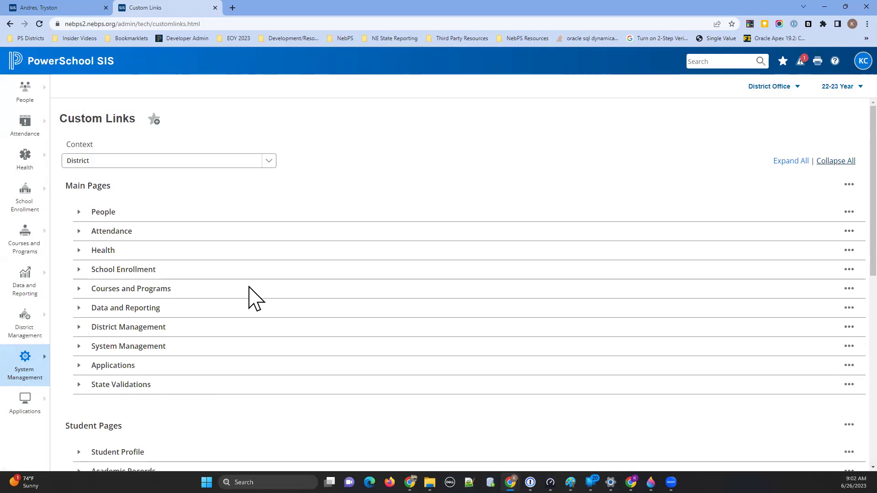
{"action": "scroll", "coordinate": [237, 292], "scroll_direction": "down", "scroll_amount": 4}
{"action": "scroll", "coordinate": [230, 302], "scroll_direction": "down", "scroll_amount": 4}
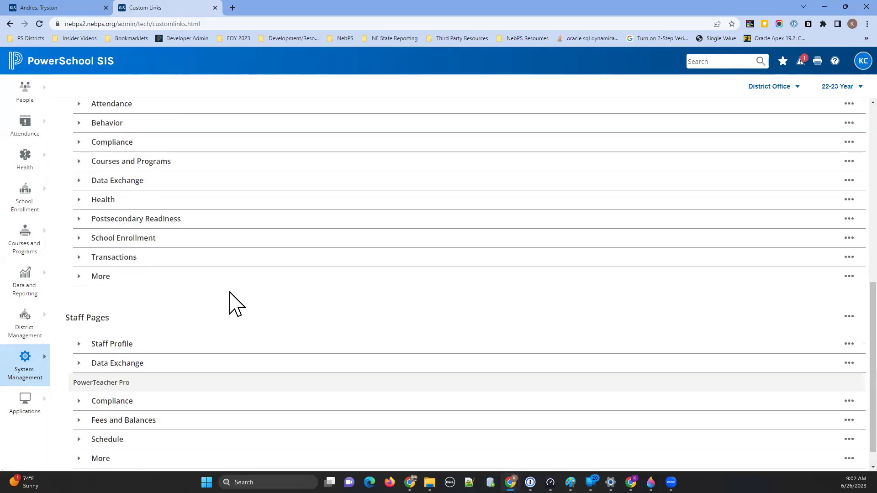
{"action": "scroll", "coordinate": [86, 350], "scroll_direction": "up", "scroll_amount": 1}
{"action": "left_click", "coordinate": [80, 344]}
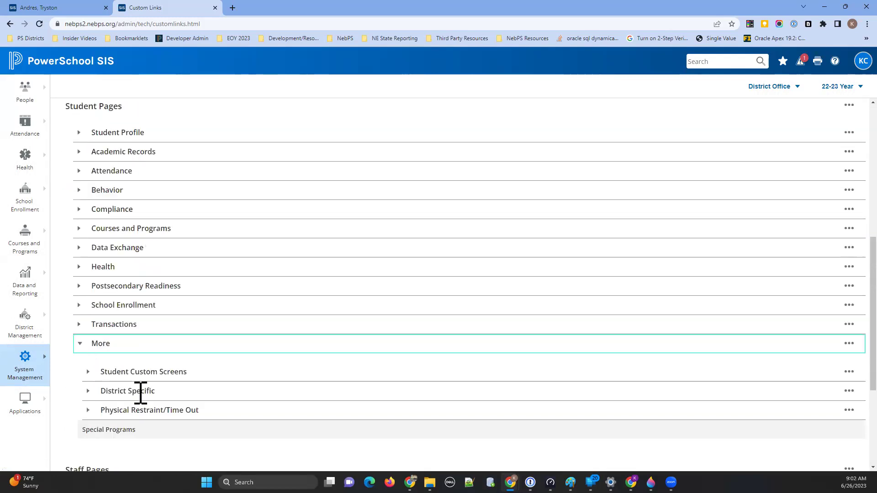
{"action": "left_click", "coordinate": [87, 372]}
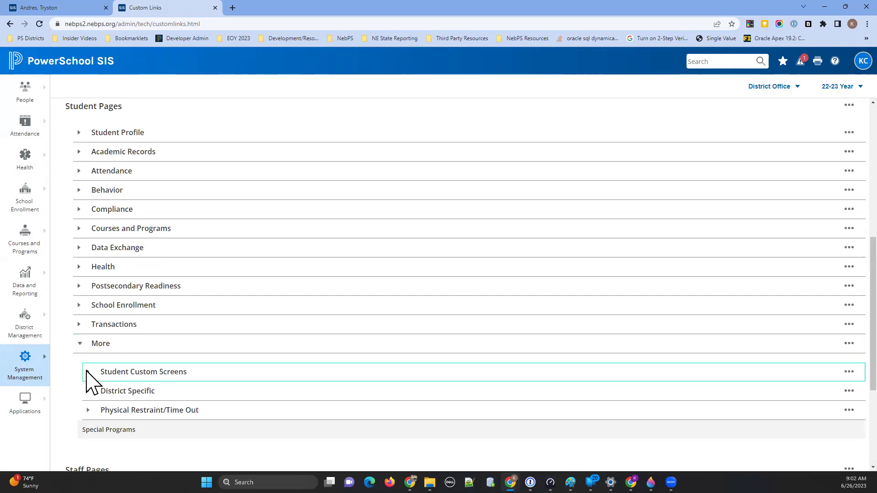
{"action": "left_click", "coordinate": [87, 372]}
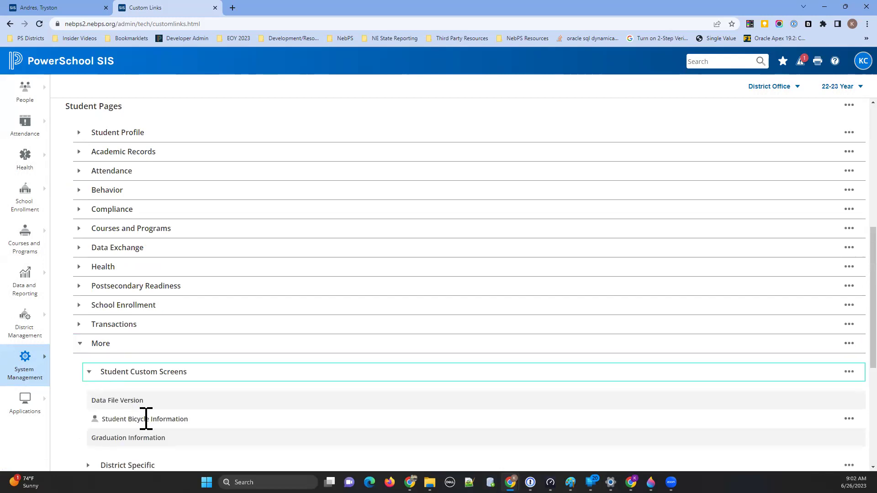
Open the Student Bicycle Information link's Update Page form for editing
{"action": "left_click", "coordinate": [848, 420]}
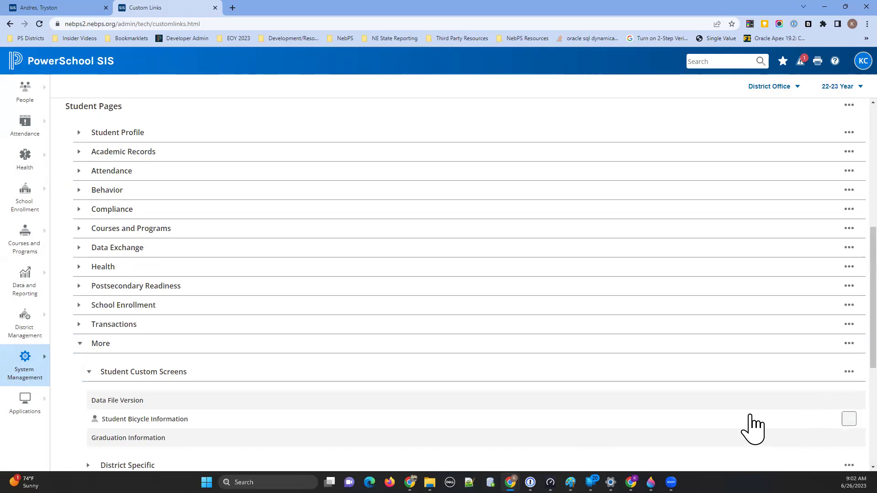
{"action": "left_click", "coordinate": [846, 418]}
{"action": "scroll", "coordinate": [788, 400], "scroll_direction": "down", "scroll_amount": 3}
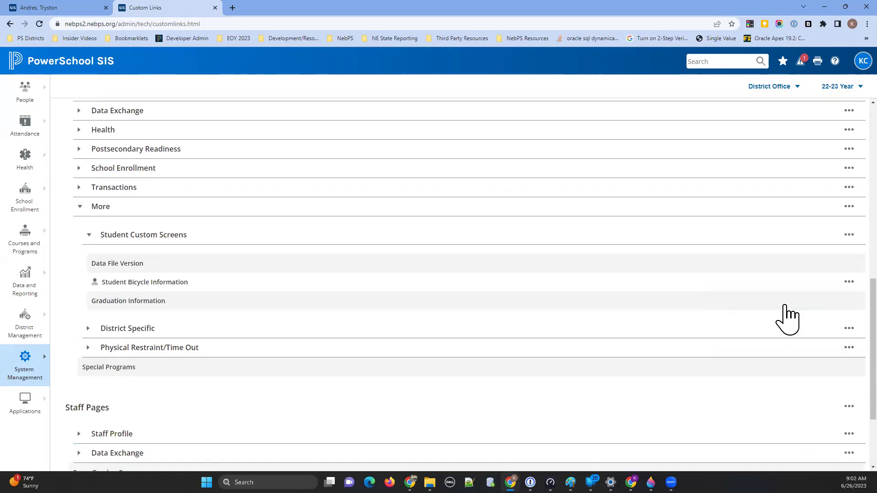
{"action": "left_click", "coordinate": [788, 305]}
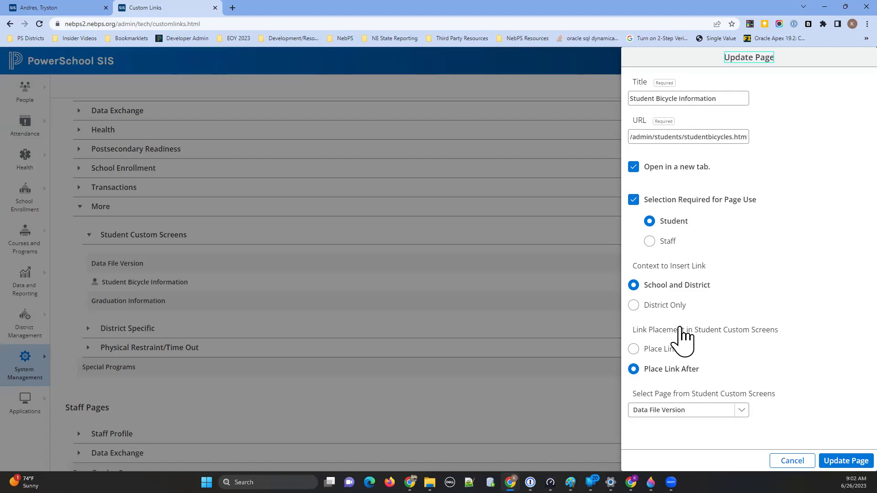
Review the link's settings, keep Data File Version as preceding page, and cancel without saving
{"action": "left_click", "coordinate": [740, 411]}
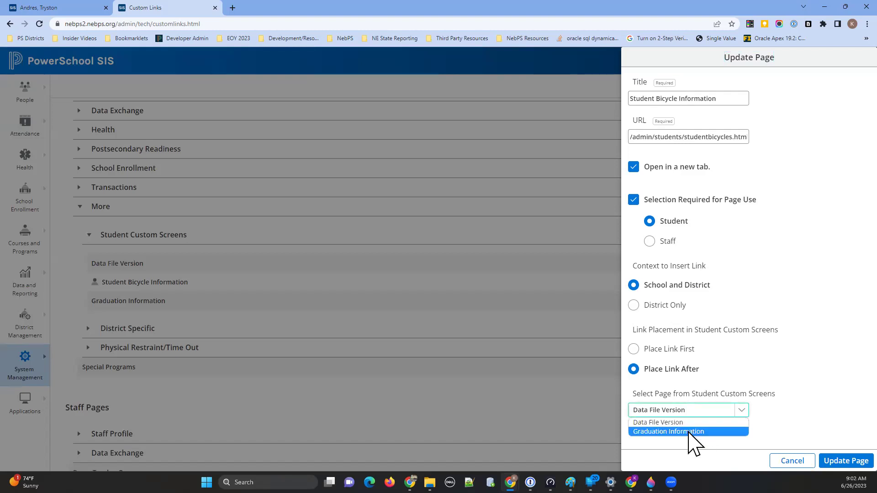
{"action": "left_click", "coordinate": [838, 393]}
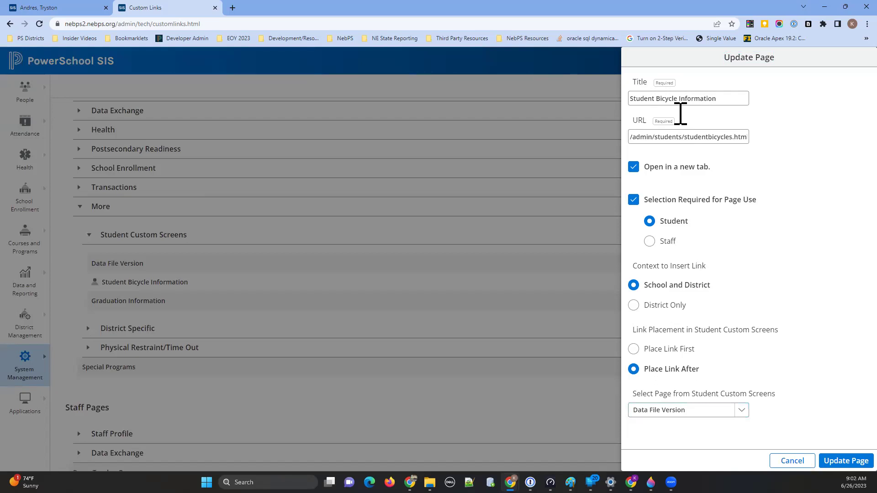
{"action": "left_click_drag", "start_coordinate": [631, 137], "coordinate": [802, 141]}
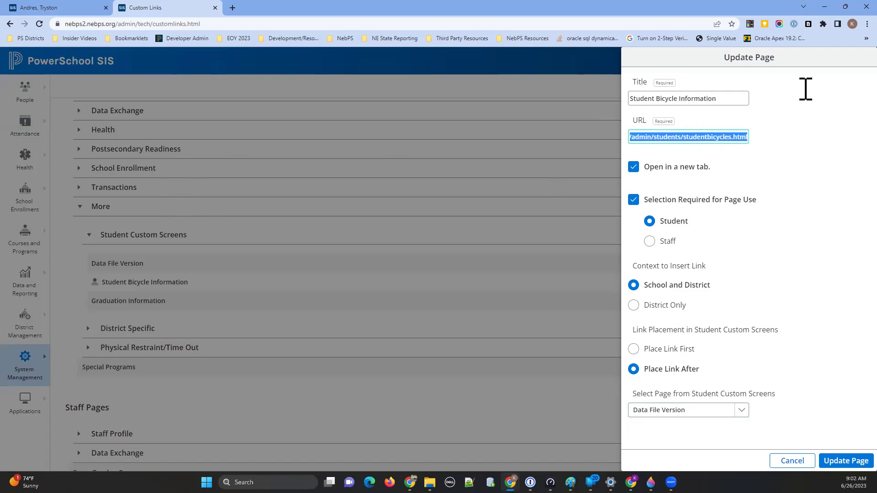
{"action": "left_click", "coordinate": [792, 461]}
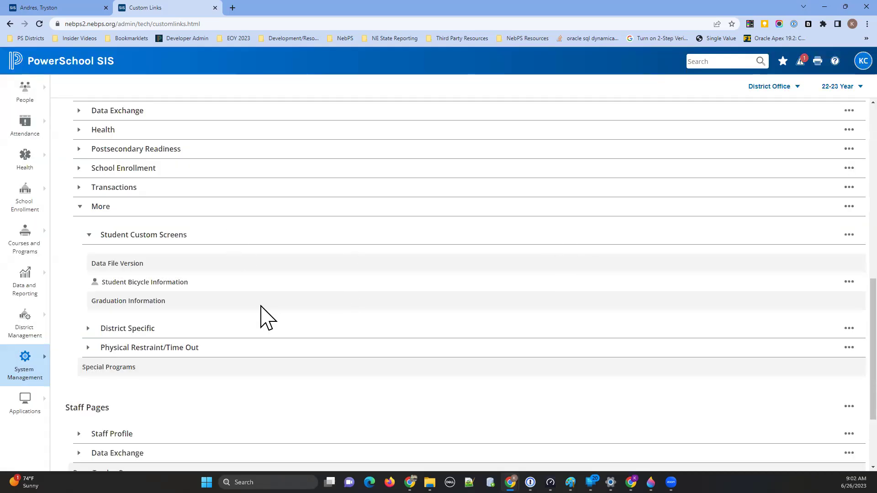
Expand Student Profile's More pages and bring up More's add-link option
{"action": "scroll", "coordinate": [265, 317], "scroll_direction": "up", "scroll_amount": 1}
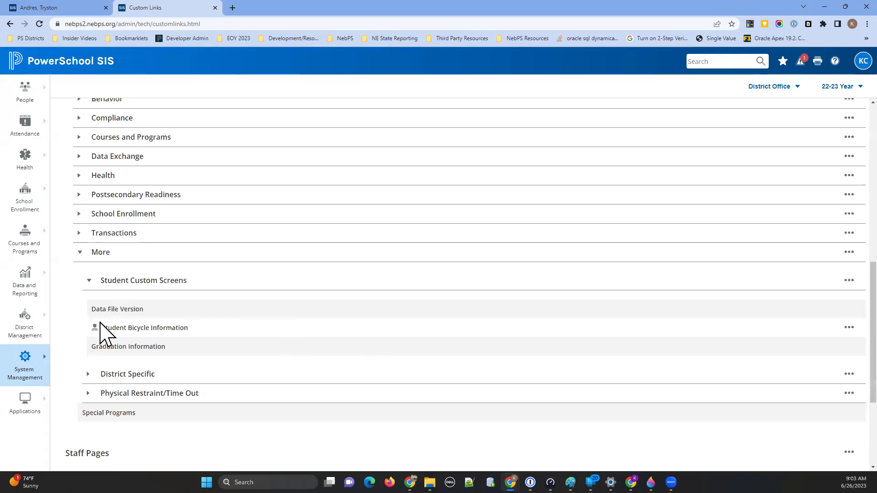
{"action": "right_click", "coordinate": [102, 336]}
{"action": "key", "text": "Escape"}
{"action": "scroll", "coordinate": [128, 201], "scroll_direction": "up", "scroll_amount": 3}
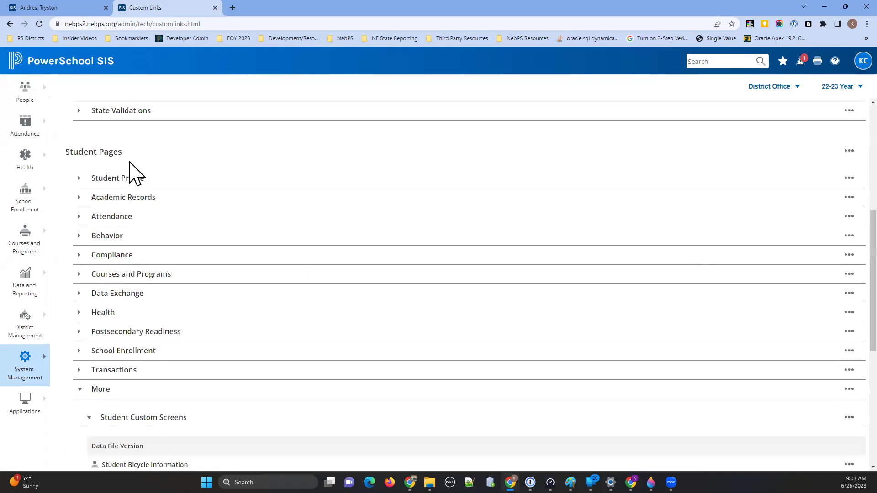
{"action": "left_click", "coordinate": [82, 183]}
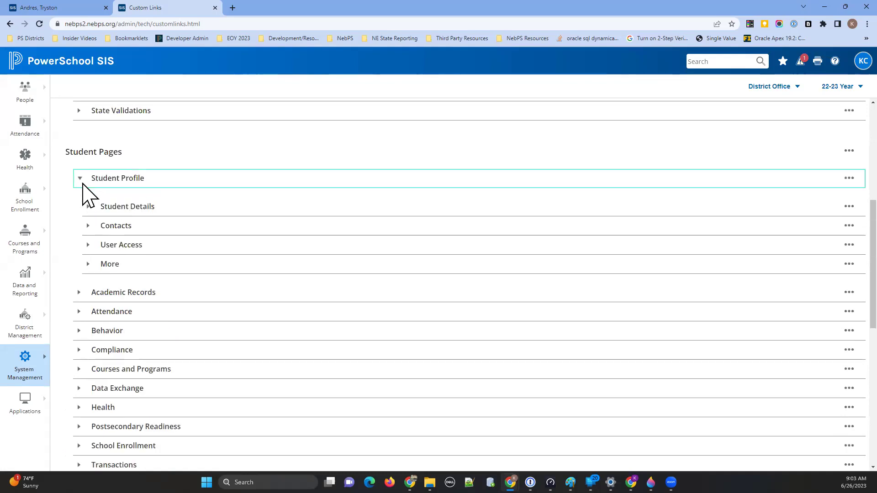
{"action": "left_click", "coordinate": [88, 265]}
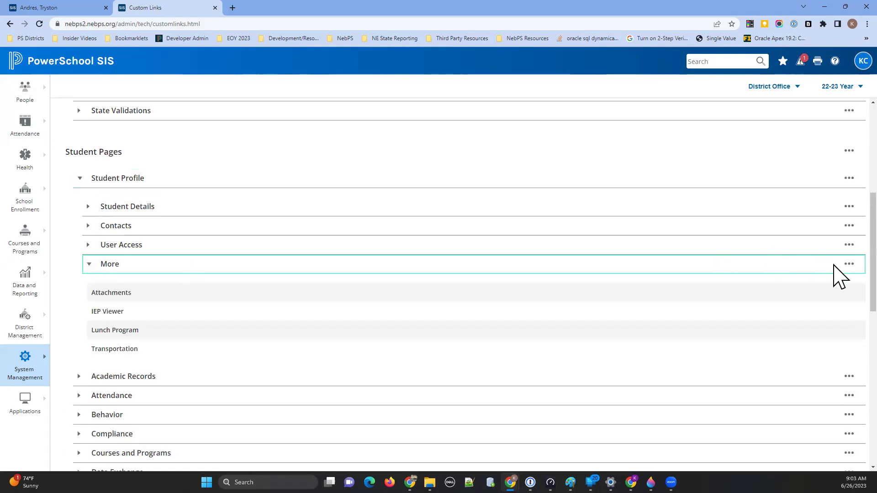
{"action": "left_click", "coordinate": [848, 264]}
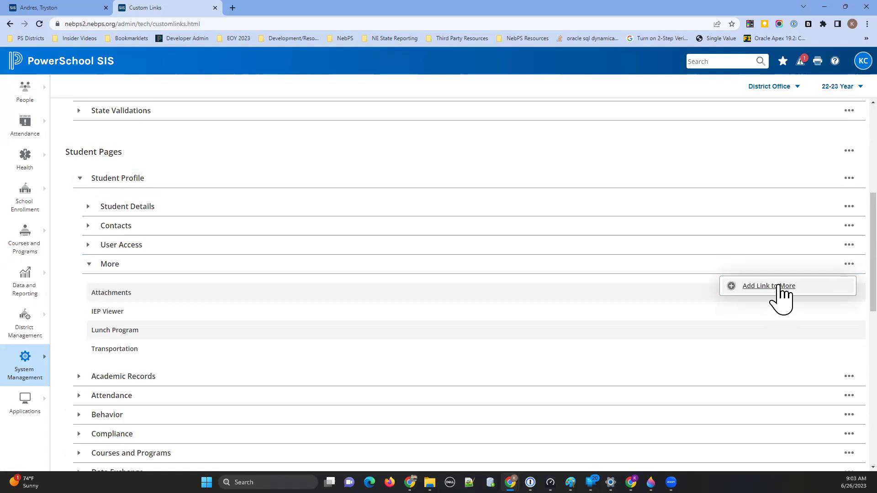
Create a 'Student Bicycle Info' link requiring a Student selection, placed after Transportation, and submit it
{"action": "left_click", "coordinate": [777, 286]}
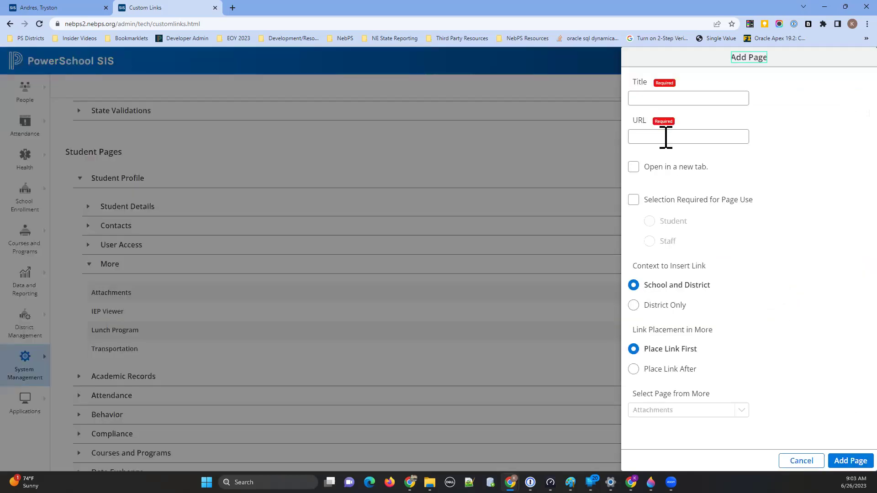
{"action": "key", "text": "ctrl+v"}
{"action": "left_click", "coordinate": [673, 93]}
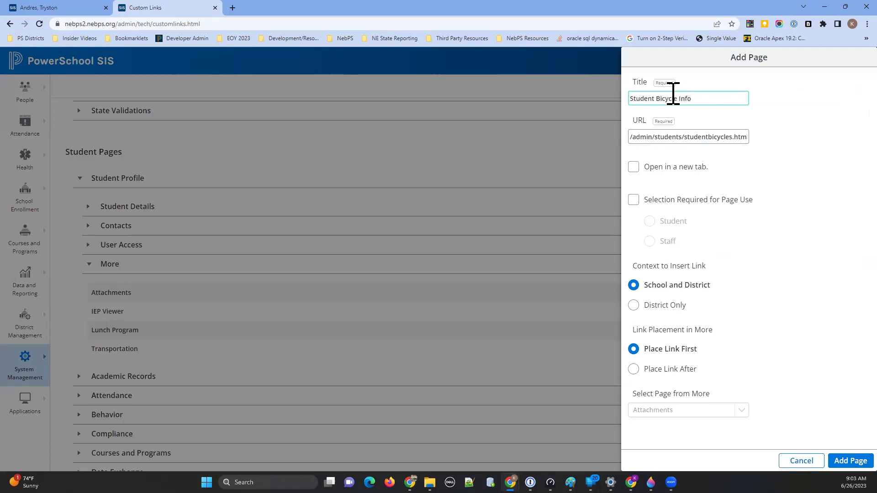
{"action": "left_click", "coordinate": [633, 201]}
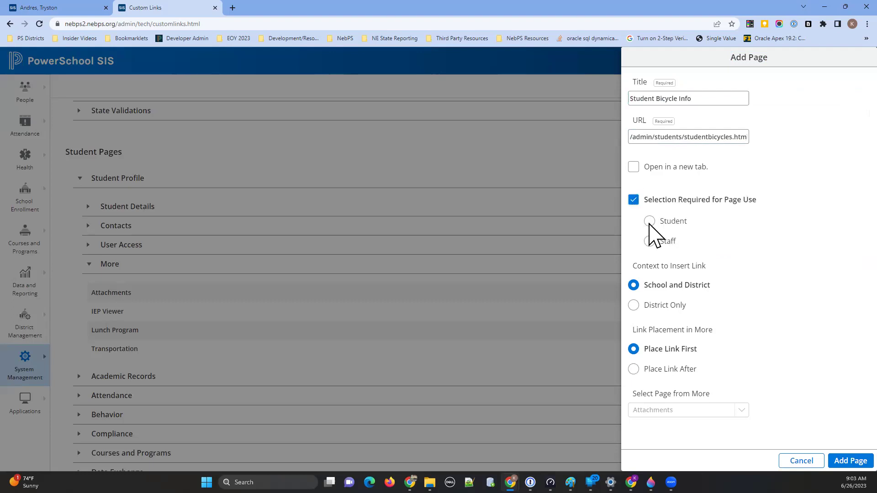
{"action": "left_click", "coordinate": [649, 222]}
{"action": "left_click", "coordinate": [692, 371]}
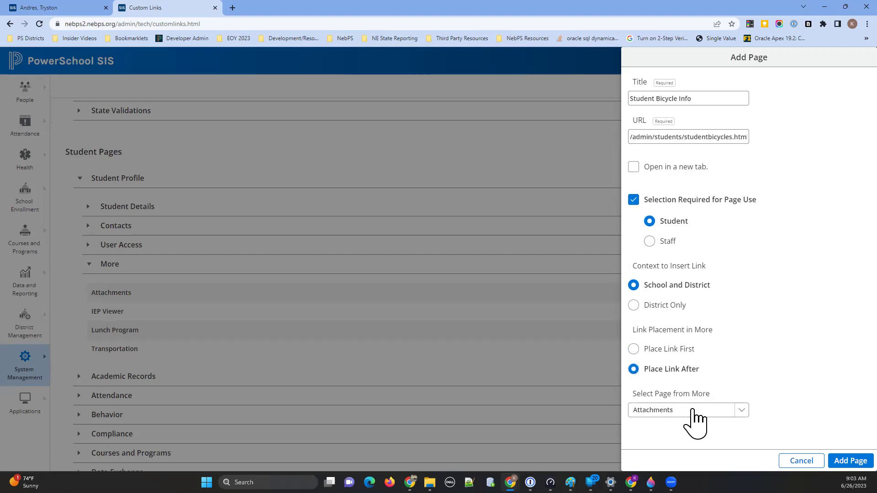
{"action": "left_click", "coordinate": [694, 412]}
{"action": "key", "text": "Down"}
{"action": "key", "text": "Down"}
{"action": "key", "text": "Down"}
{"action": "key", "text": "Return"}
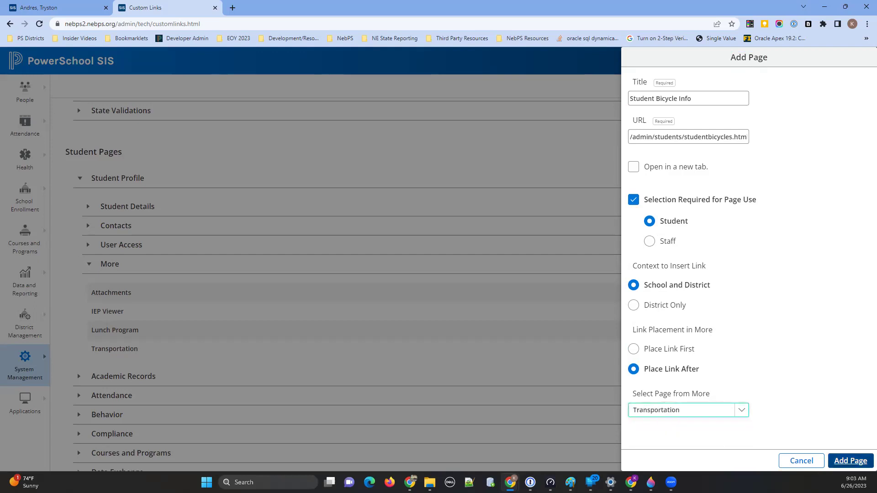
{"action": "left_click", "coordinate": [850, 461]}
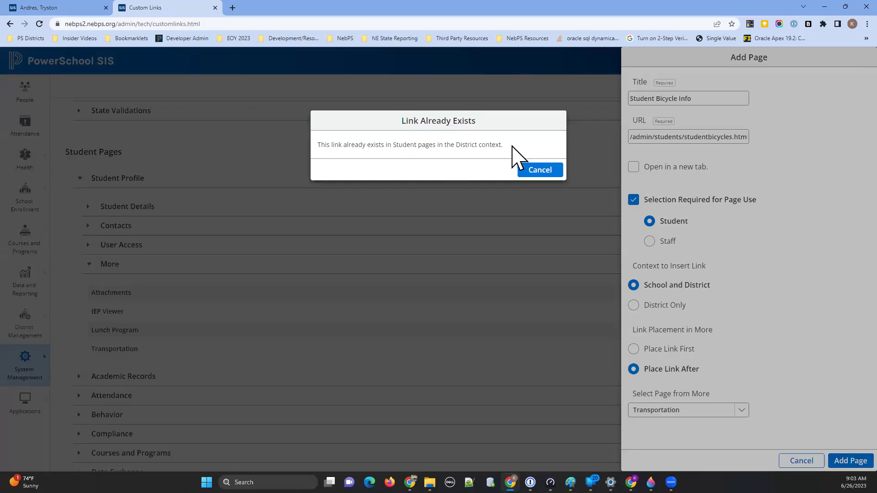
Dismiss the link-already-exists warning and discard the new link form
{"action": "left_click_drag", "start_coordinate": [504, 146], "coordinate": [315, 144]}
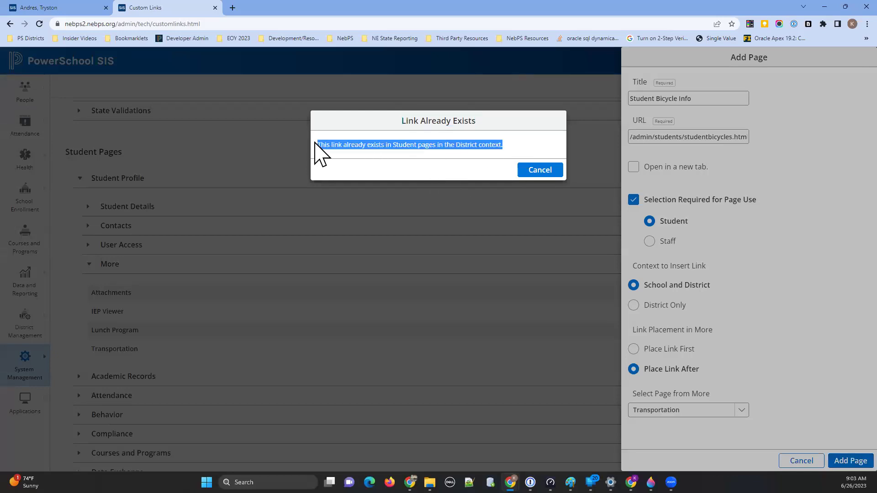
{"action": "left_click", "coordinate": [553, 170]}
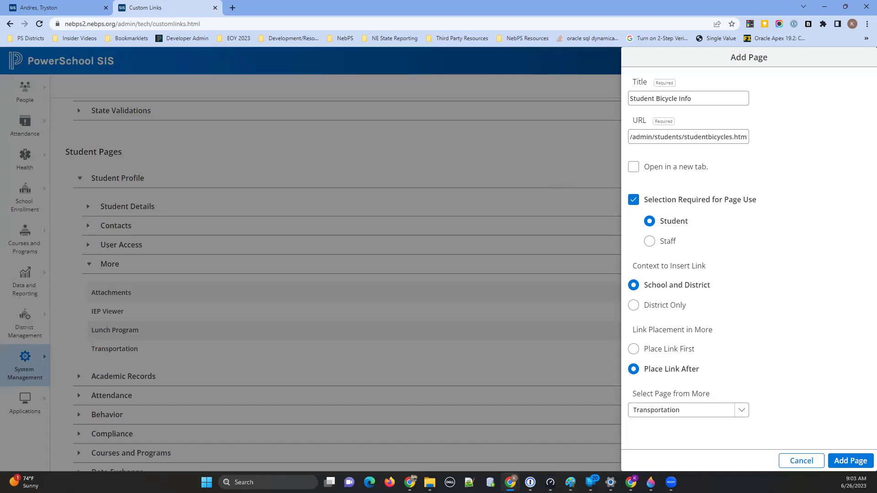
{"action": "left_click", "coordinate": [801, 461]}
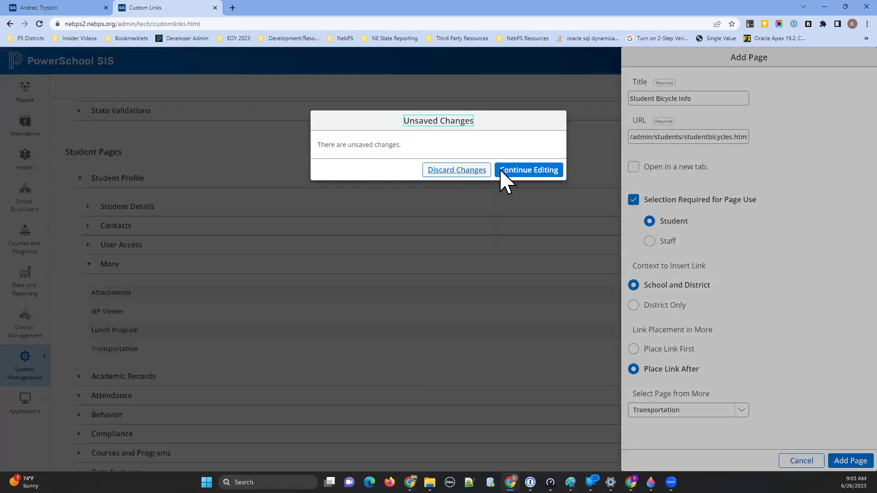
{"action": "left_click", "coordinate": [477, 176]}
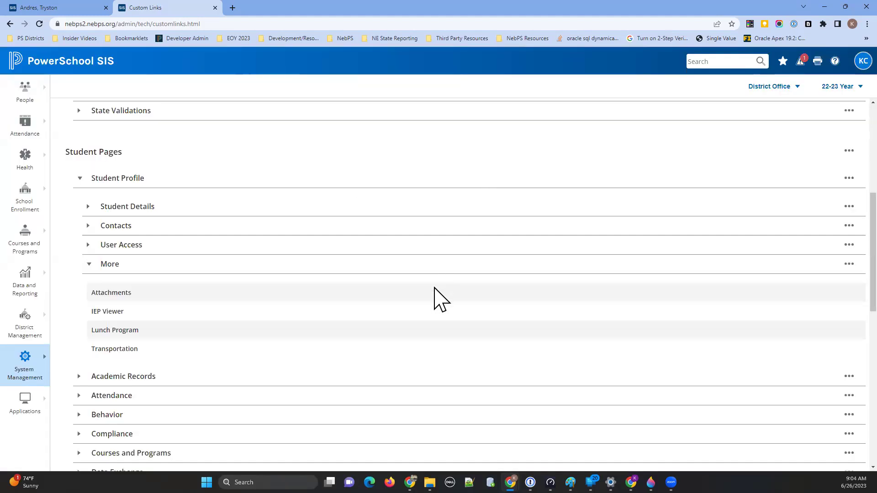
Remove the existing Student Bicycle Information link from Student Custom Screens and confirm
{"action": "scroll", "coordinate": [432, 304], "scroll_direction": "down", "scroll_amount": 8}
{"action": "scroll", "coordinate": [365, 348], "scroll_direction": "down", "scroll_amount": 2}
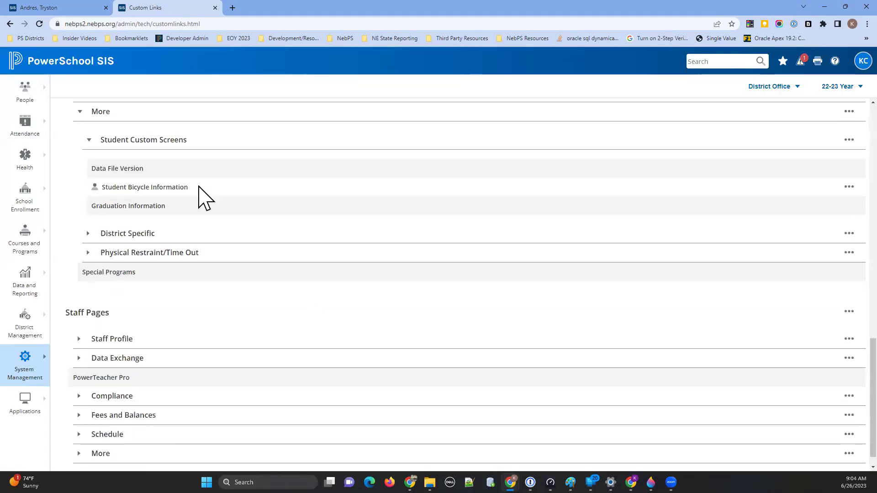
{"action": "left_click", "coordinate": [848, 187]}
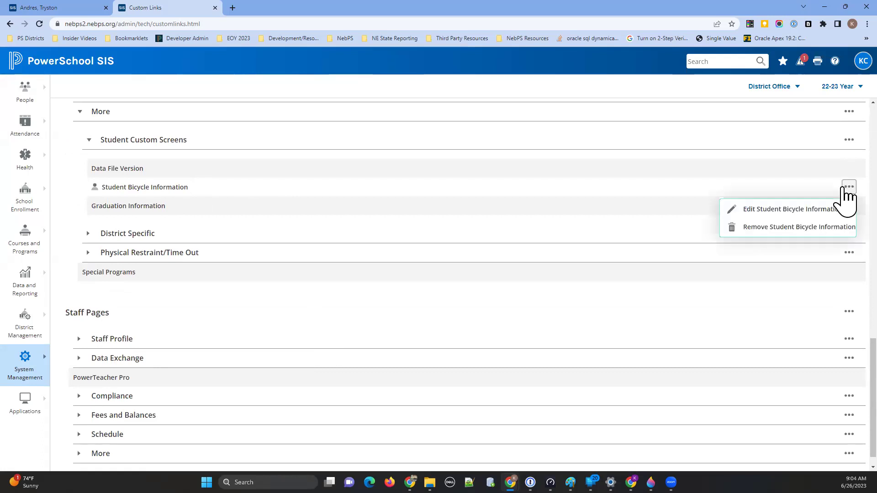
{"action": "left_click", "coordinate": [783, 226]}
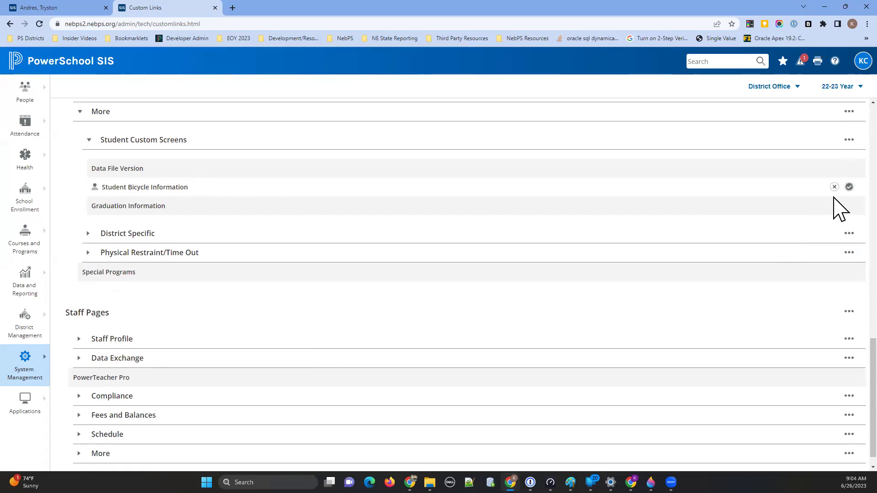
{"action": "left_click", "coordinate": [848, 188]}
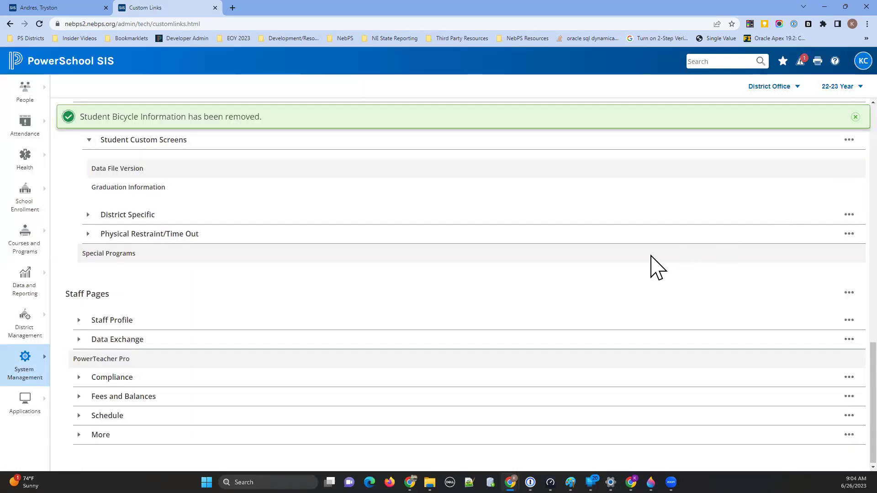
{"action": "scroll", "coordinate": [174, 254], "scroll_direction": "up", "scroll_amount": 3}
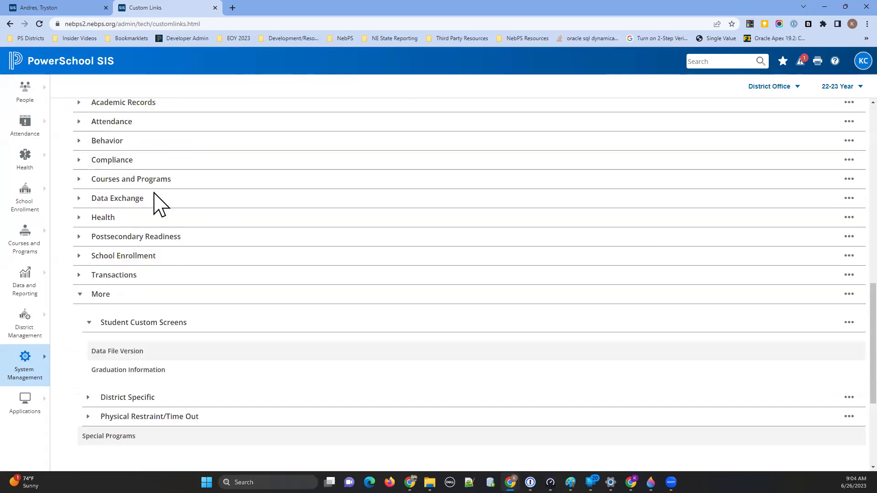
Start a new More link titled 'Bicycle Info' with the bicycle page URL pasted
{"action": "scroll", "coordinate": [114, 160], "scroll_direction": "up", "scroll_amount": 6}
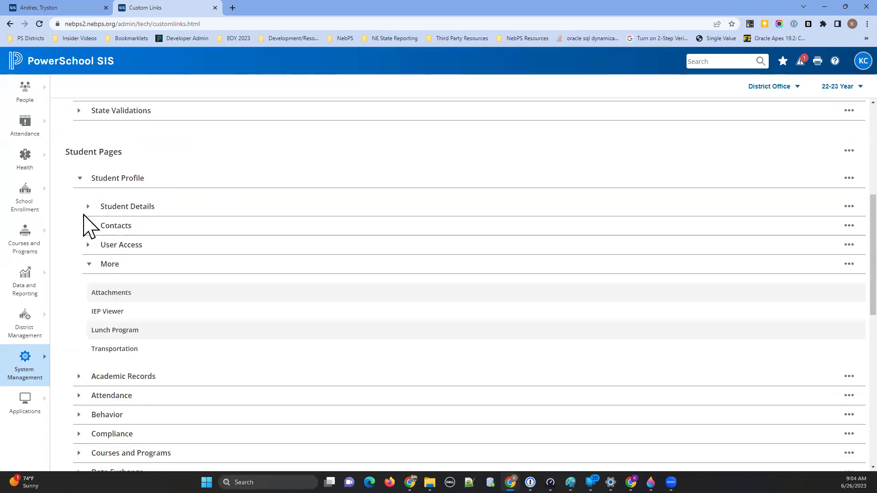
{"action": "left_click", "coordinate": [848, 264]}
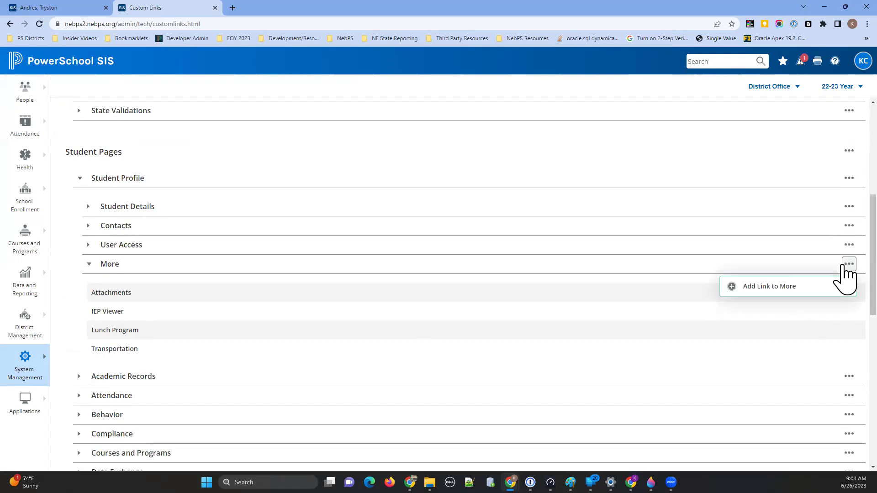
{"action": "left_click", "coordinate": [773, 286]}
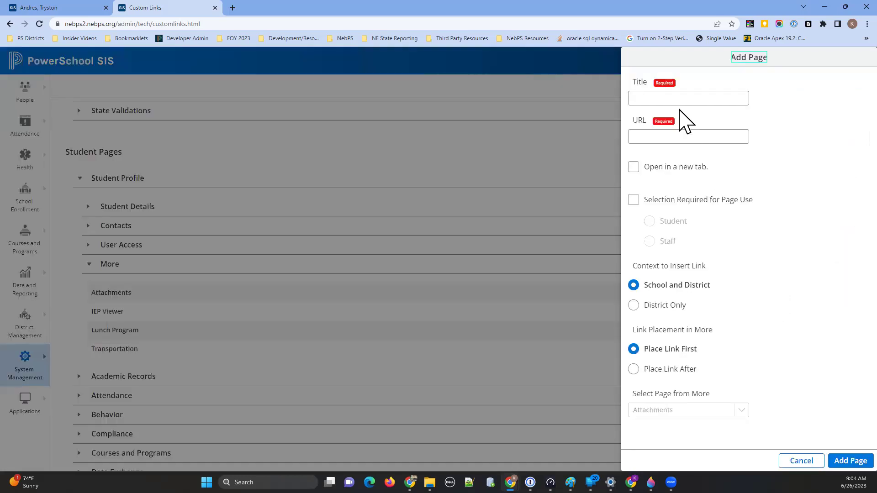
{"action": "left_click", "coordinate": [679, 98]}
{"action": "type", "text": "Bicycle"}
{"action": "type", "text": " IN"}
{"action": "type", "text": "nfo"}
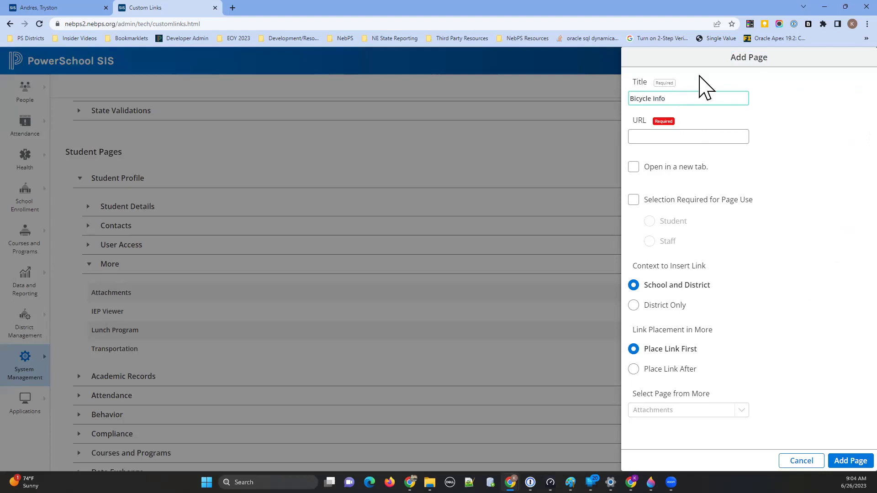
{"action": "left_click", "coordinate": [680, 138]}
{"action": "type", "text": "/admin/students/studentbicycles.html"}
Require a Student selection, place the link after Transportation, and save it
{"action": "left_click", "coordinate": [633, 201]}
{"action": "left_click", "coordinate": [649, 222]}
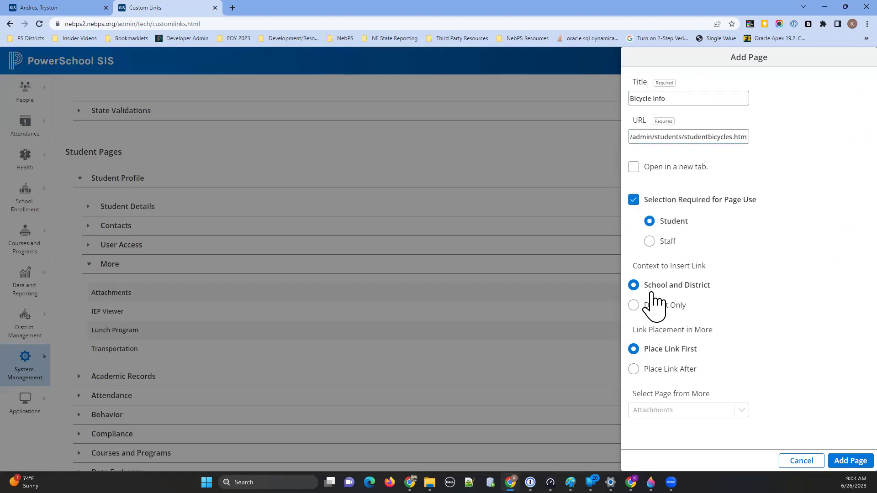
{"action": "left_click", "coordinate": [680, 370]}
{"action": "left_click", "coordinate": [705, 411]}
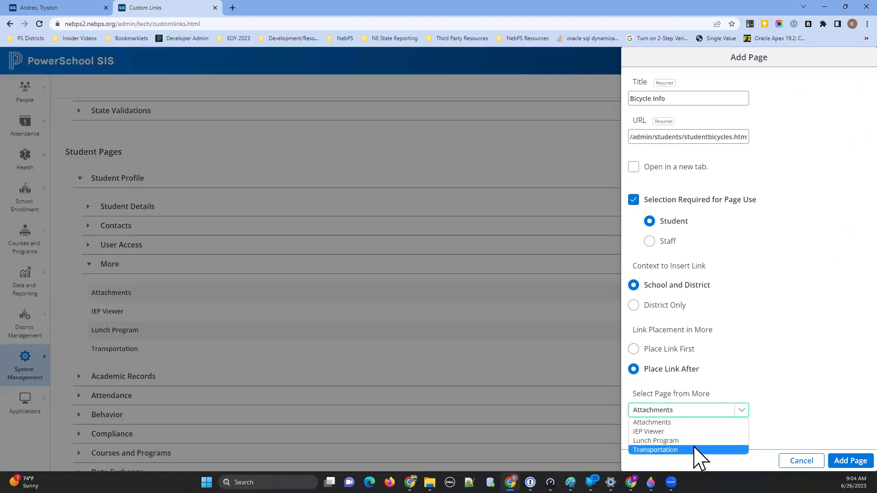
{"action": "left_click", "coordinate": [696, 450]}
{"action": "left_click", "coordinate": [851, 461]}
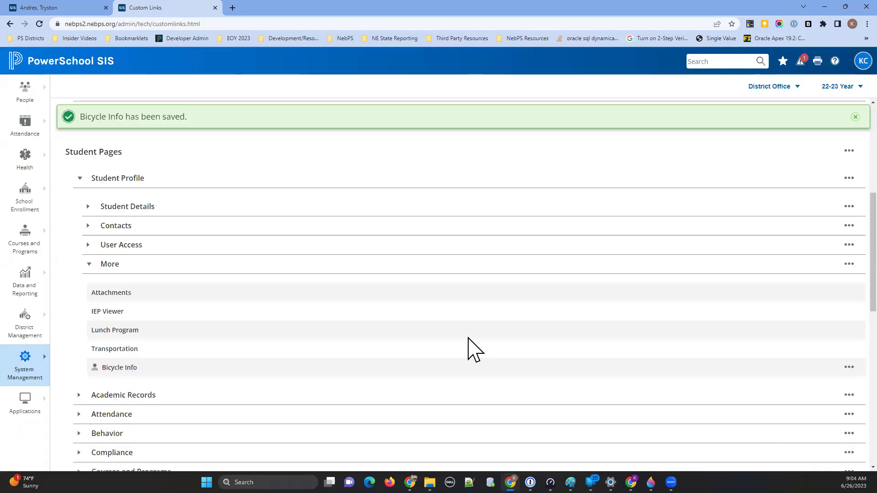
Open the first student's record from the start page and show its Student Profile menu
{"action": "left_click", "coordinate": [100, 62]}
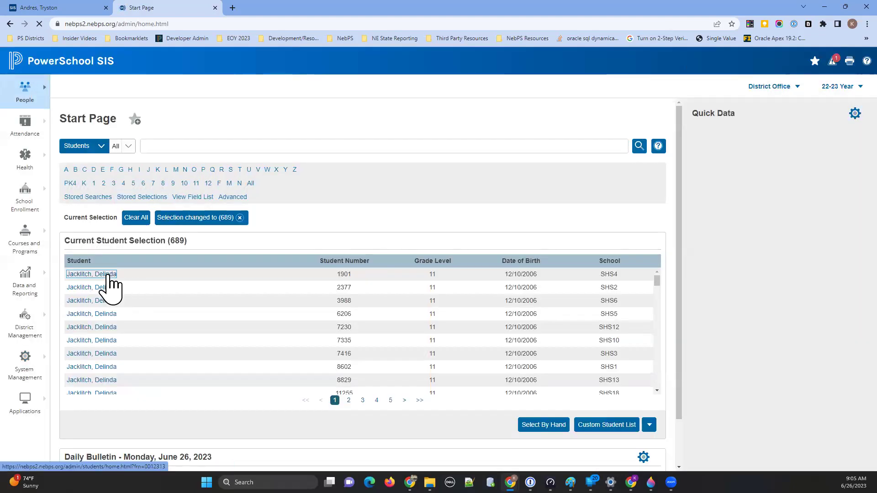
{"action": "left_click", "coordinate": [108, 275]}
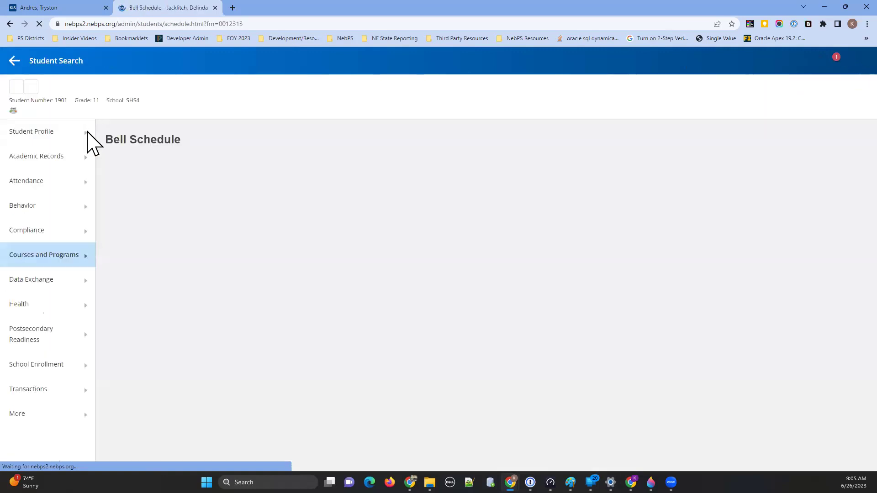
{"action": "mouse_move", "coordinate": [83, 133]}
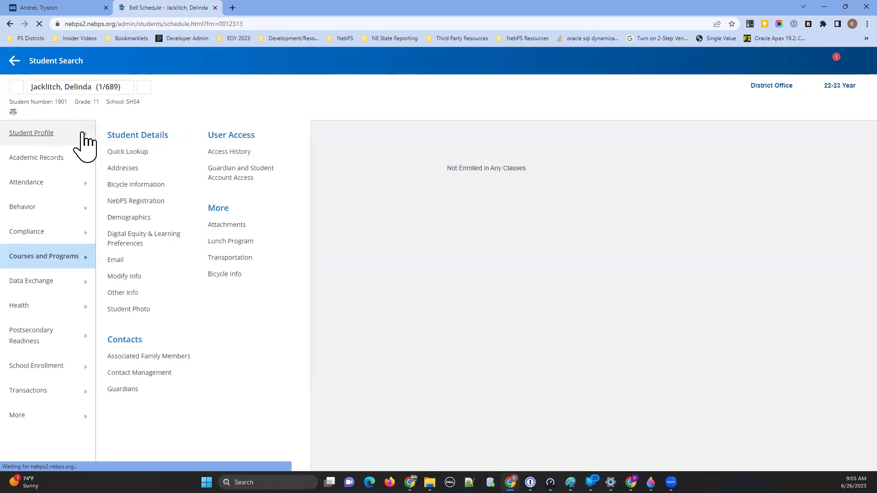